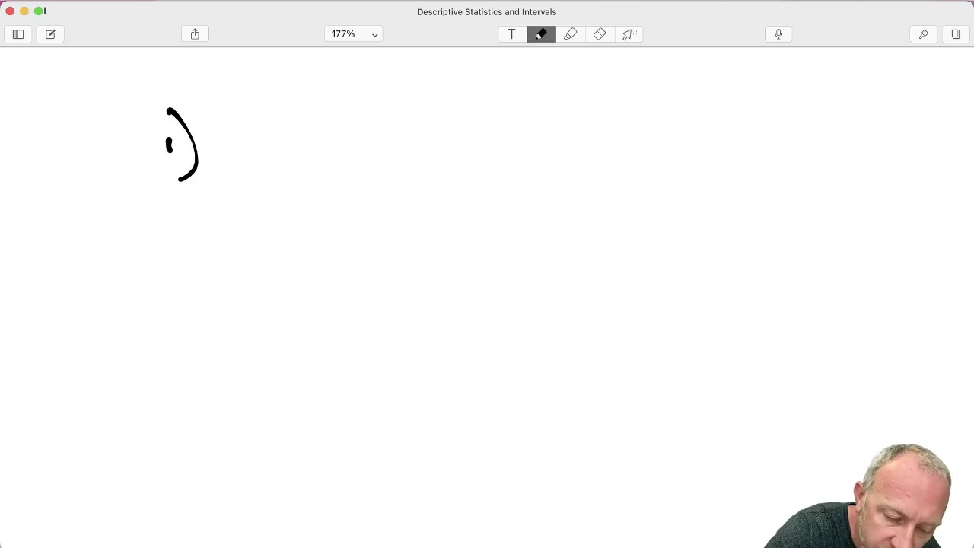
- Handwrite "Descriptive Statistics" beside item 1 and add "2) Intervals" as the second item below it
mouse_move(219, 119)
mouse_down()
mouse_move(261, 127)
mouse_move(288, 157)
mouse_move(333, 154)
mouse_move(363, 128)
mouse_move(381, 145)
mouse_move(407, 120)
mouse_move(460, 136)
mouse_move(518, 102)
mouse_move(535, 138)
mouse_move(571, 141)
mouse_move(598, 114)
mouse_move(624, 144)
mouse_move(645, 95)
mouse_move(669, 152)
mouse_move(716, 142)
mouse_up()
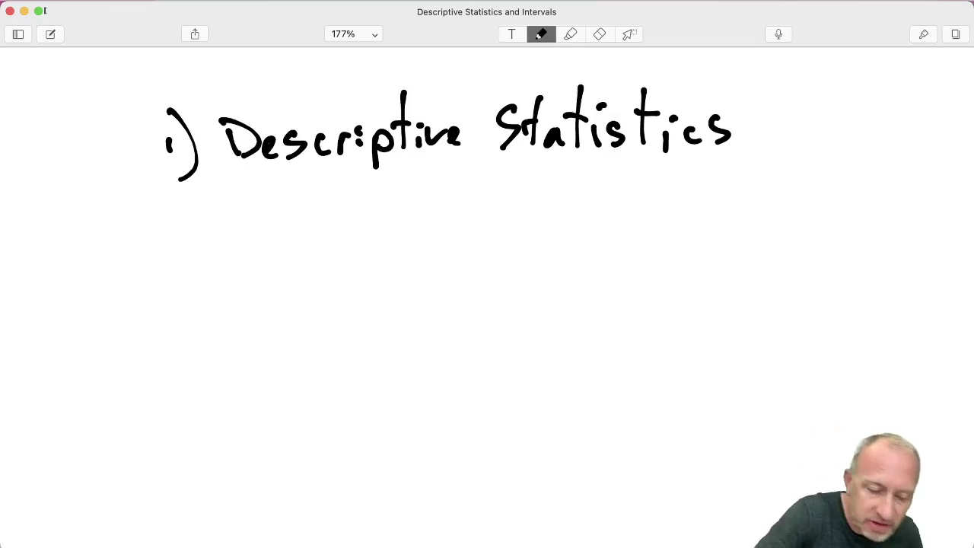
drag(155, 283, 173, 305)
mouse_move(168, 260)
mouse_down()
mouse_move(199, 295)
mouse_move(175, 329)
mouse_up()
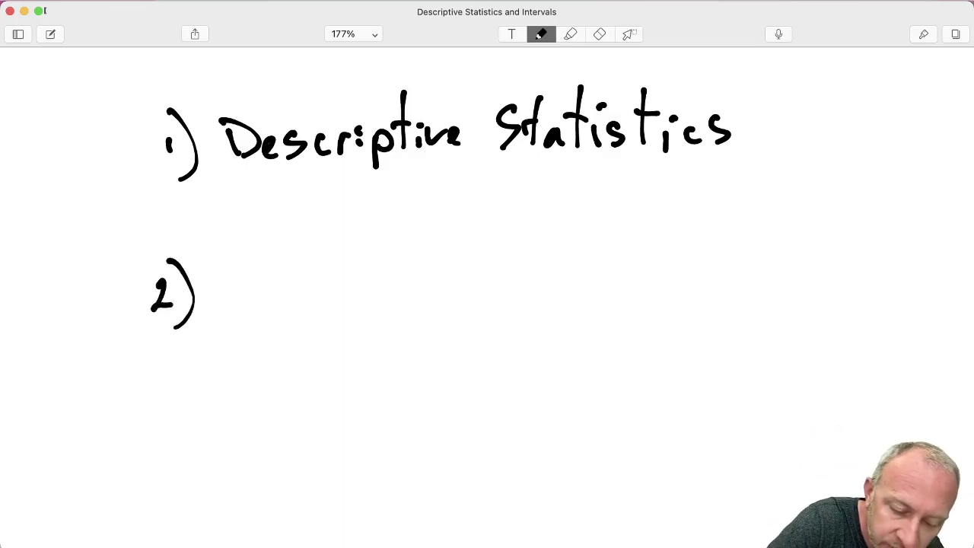
mouse_move(238, 266)
mouse_down()
mouse_move(234, 310)
mouse_move(254, 266)
mouse_up()
mouse_move(217, 316)
mouse_down()
mouse_move(283, 304)
mouse_move(298, 289)
mouse_move(385, 308)
mouse_up()
drag(392, 254, 401, 307)
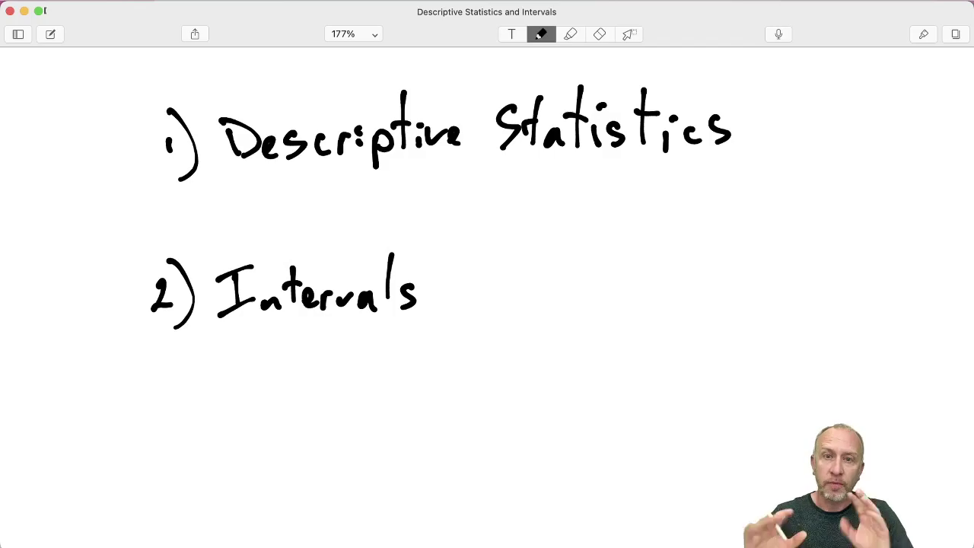
- Switch to the Excel workbook and open the Descriptive Statistics tool from the data analysis tools
key(ctrl+Up)
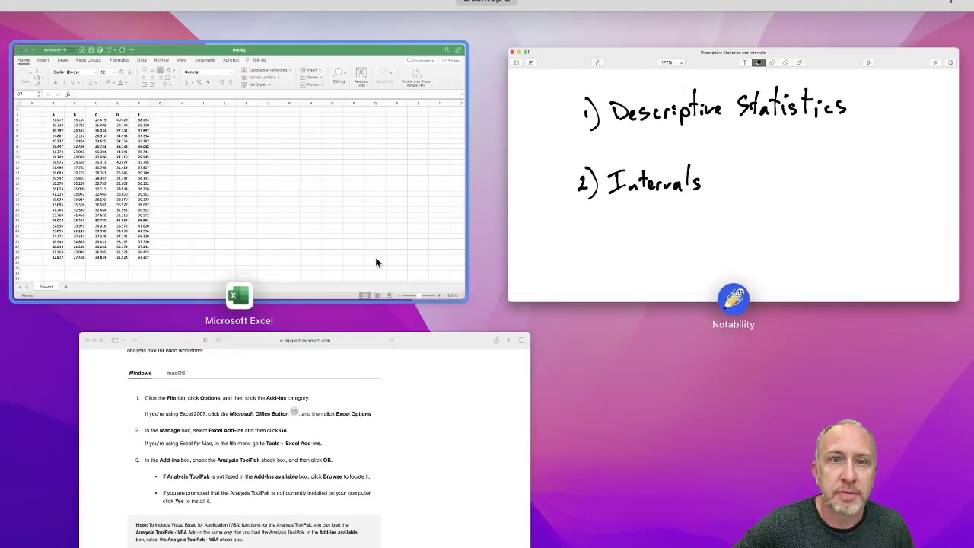
click(367, 228)
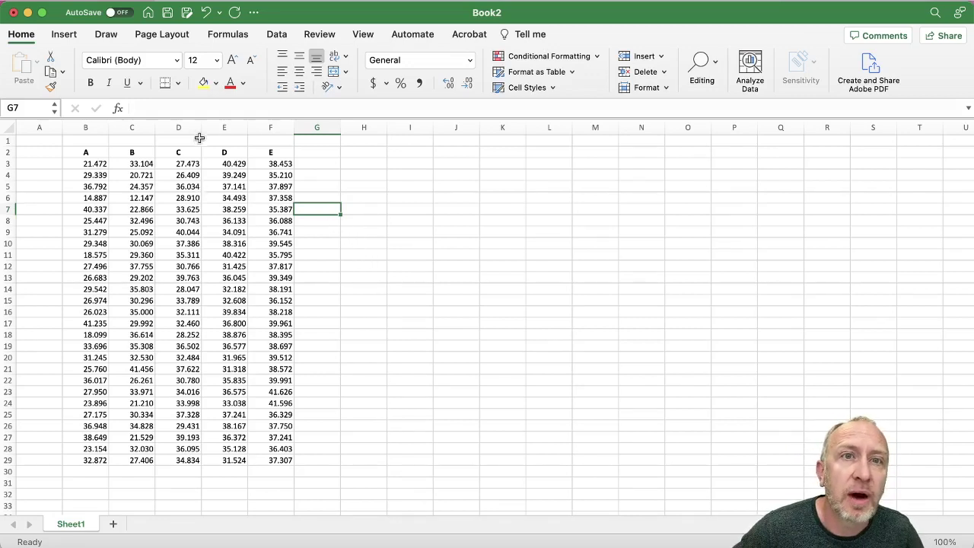
click(283, 38)
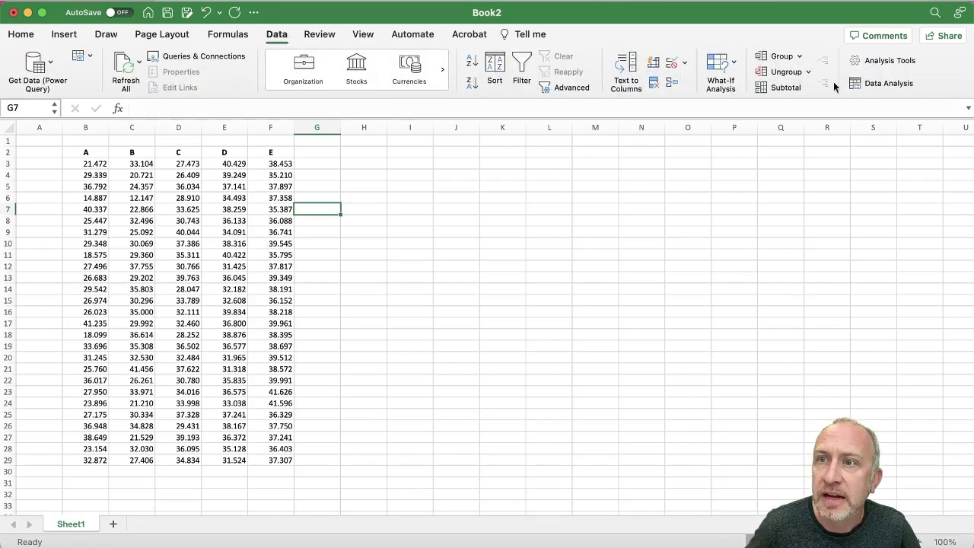
click(870, 84)
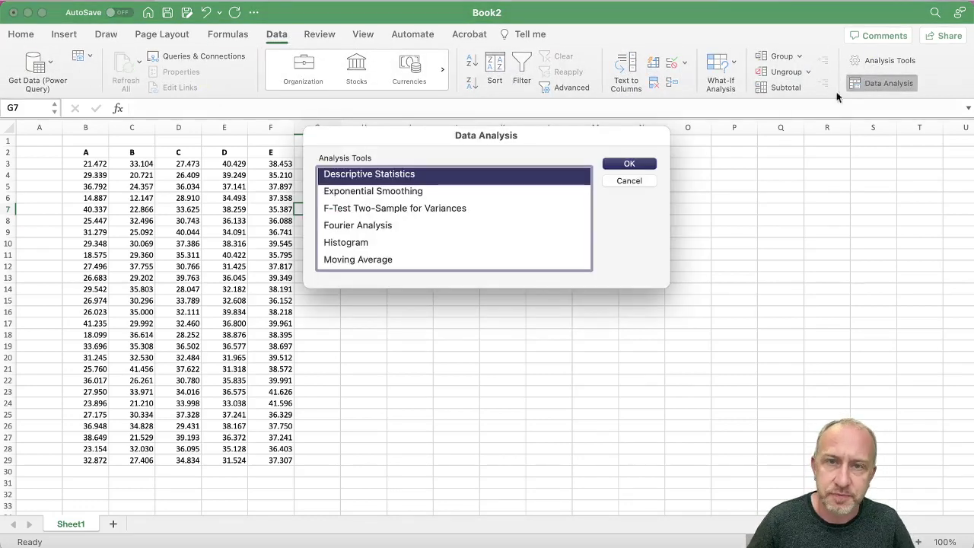
scroll(570, 213, up, 5)
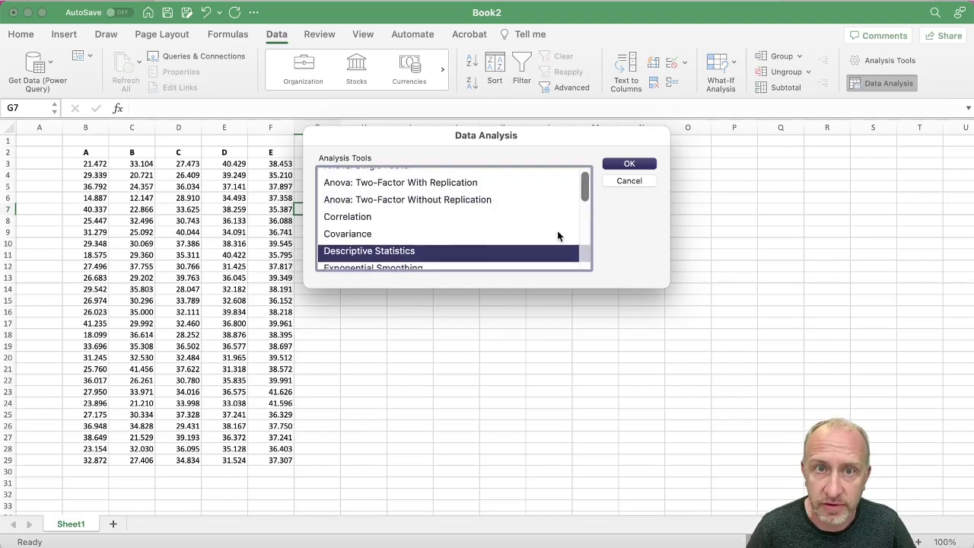
scroll(554, 232, down, 10)
scroll(554, 230, up, 8)
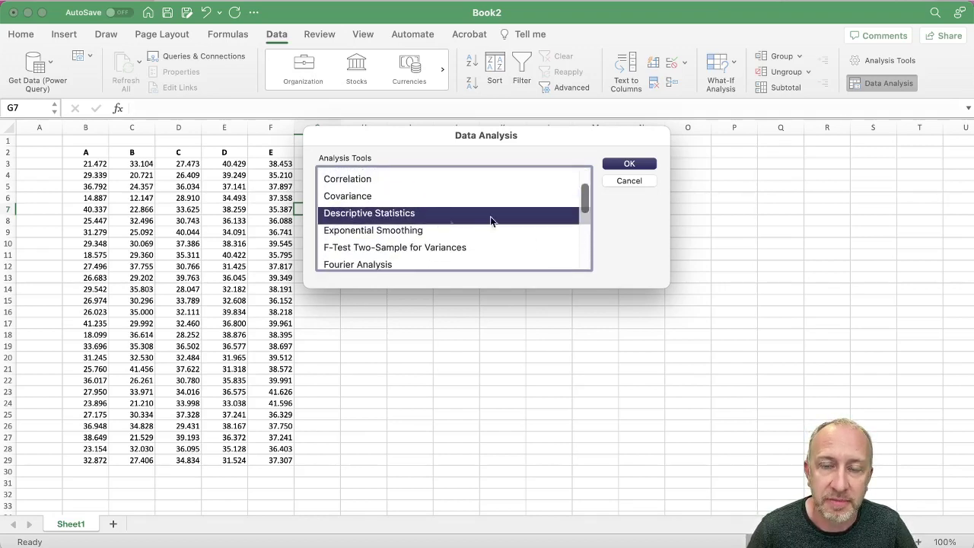
click(624, 165)
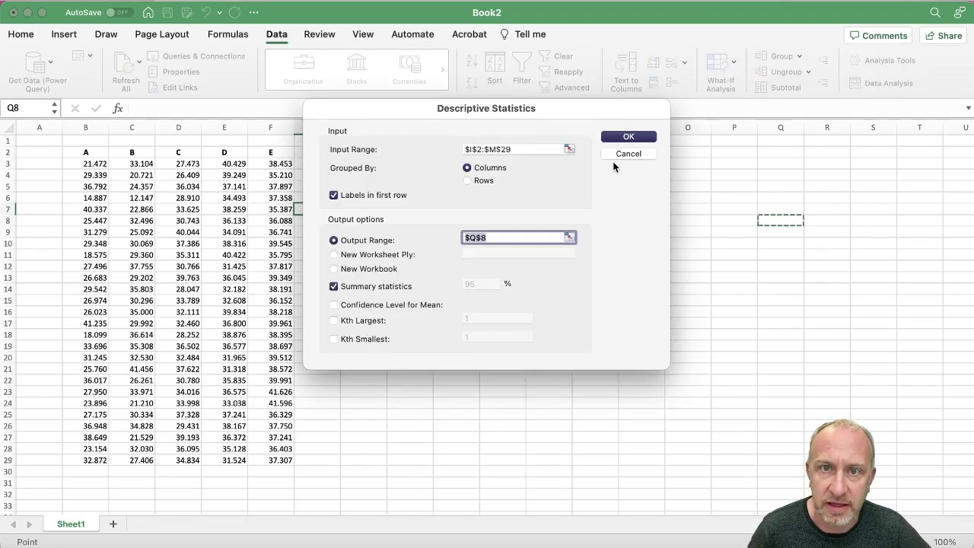
- Clear the existing input range in the Descriptive Statistics settings
drag(551, 146, 432, 153)
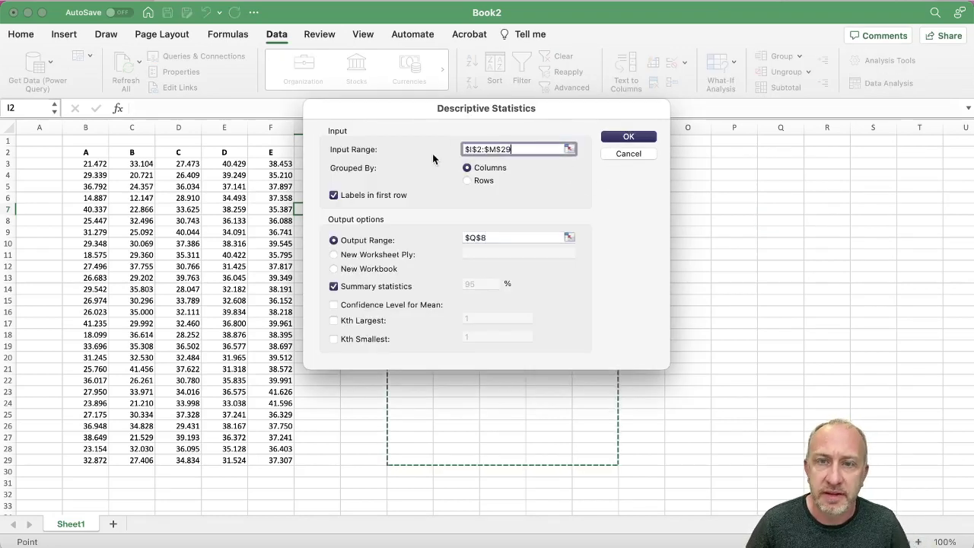
key(BackSpace)
key(BackSpace)
key(BackSpace)
key(BackSpace)
key(BackSpace)
key(BackSpace)
key(BackSpace)
key(BackSpace)
key(BackSpace)
key(BackSpace)
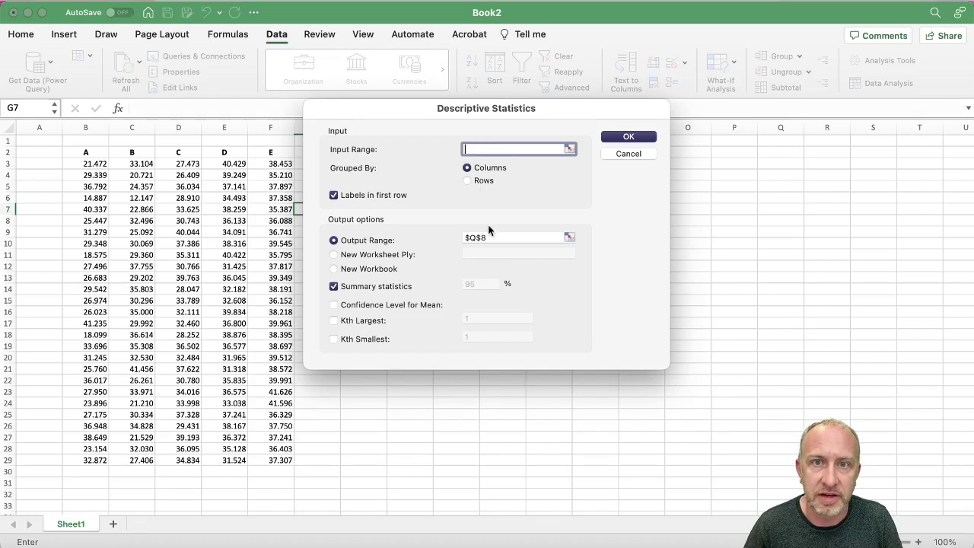
- Clear the output range and turn off the labels-in-first-row option
click(495, 238)
key(BackSpace)
key(BackSpace)
key(BackSpace)
key(BackSpace)
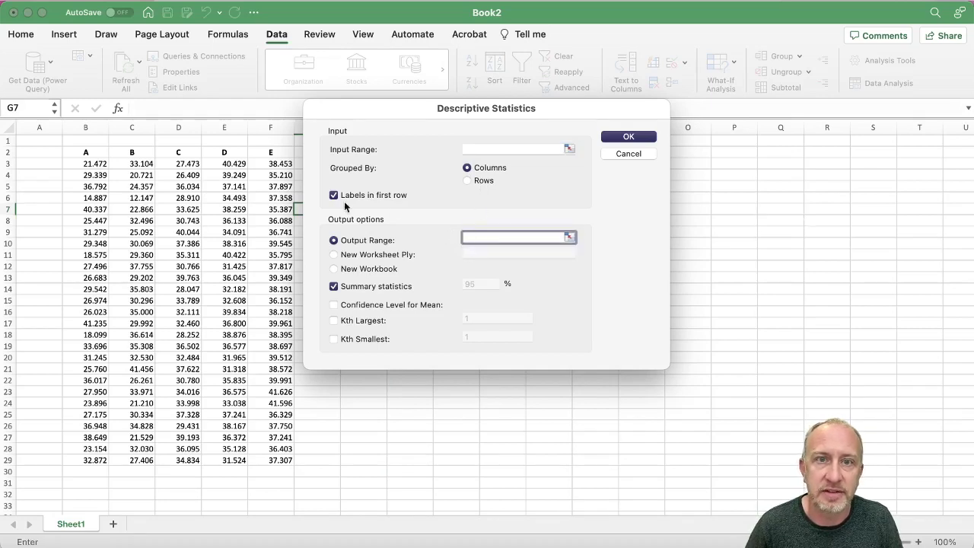
click(400, 196)
- Set the input range to $B$2:$F$29, covering the headers and data of groups A to E
click(474, 149)
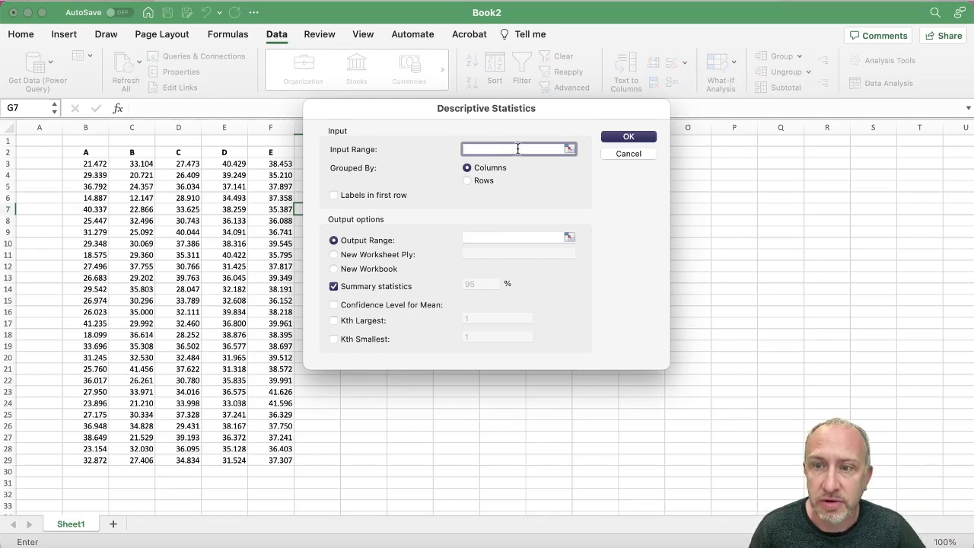
click(568, 150)
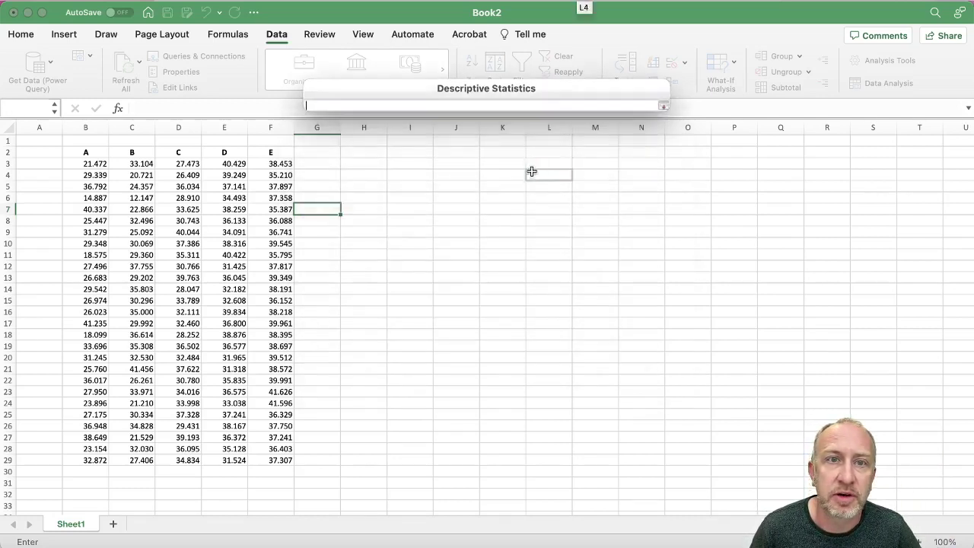
drag(98, 155, 273, 445)
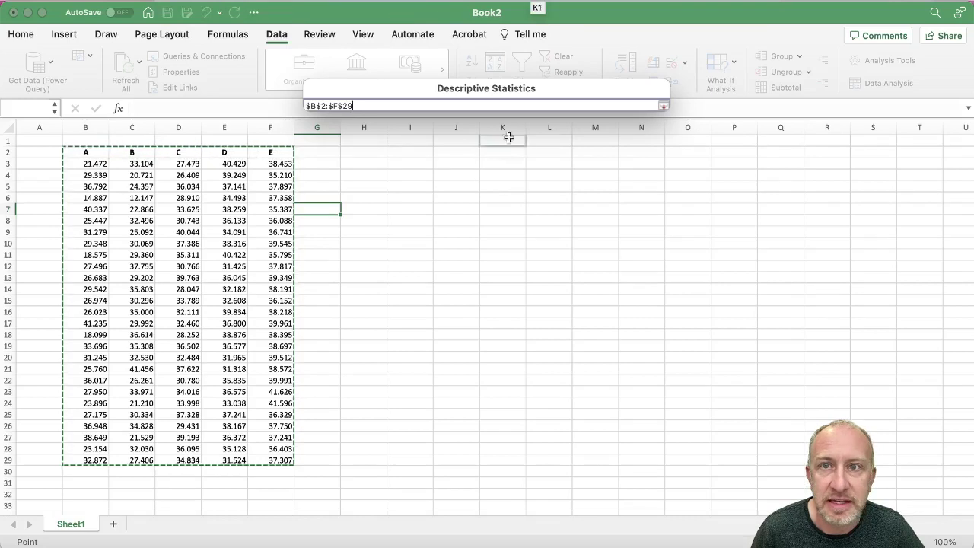
click(664, 106)
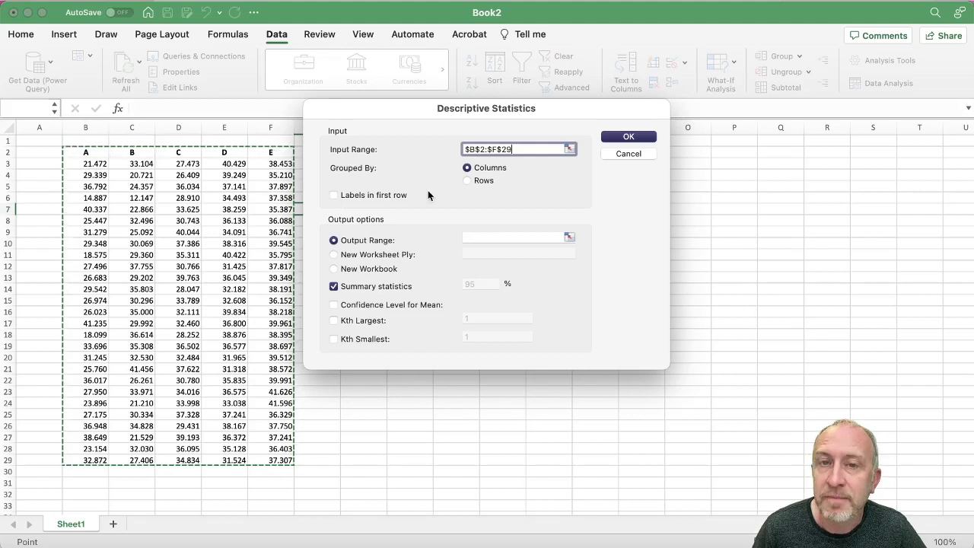
- Try to run the descriptive statistics, supplying $O$7 as the output range
click(621, 140)
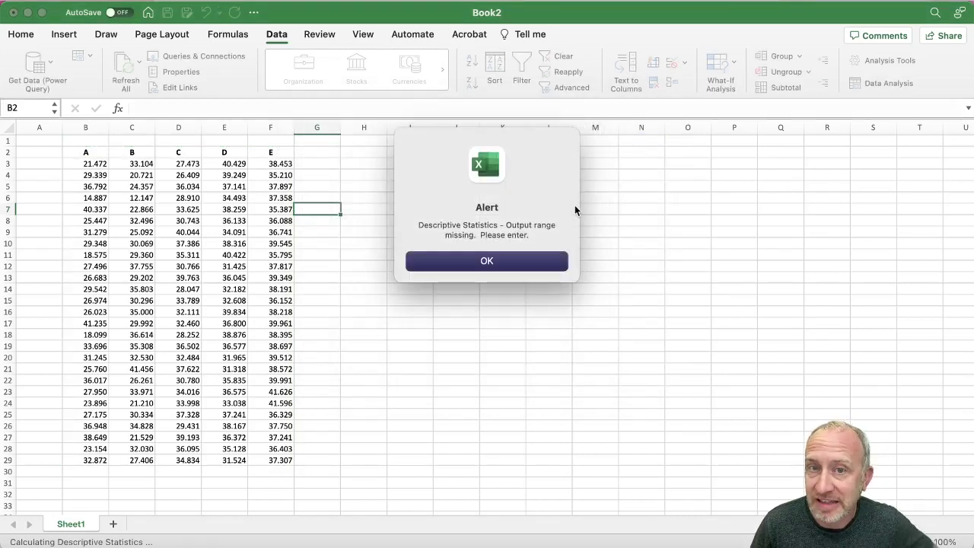
click(540, 261)
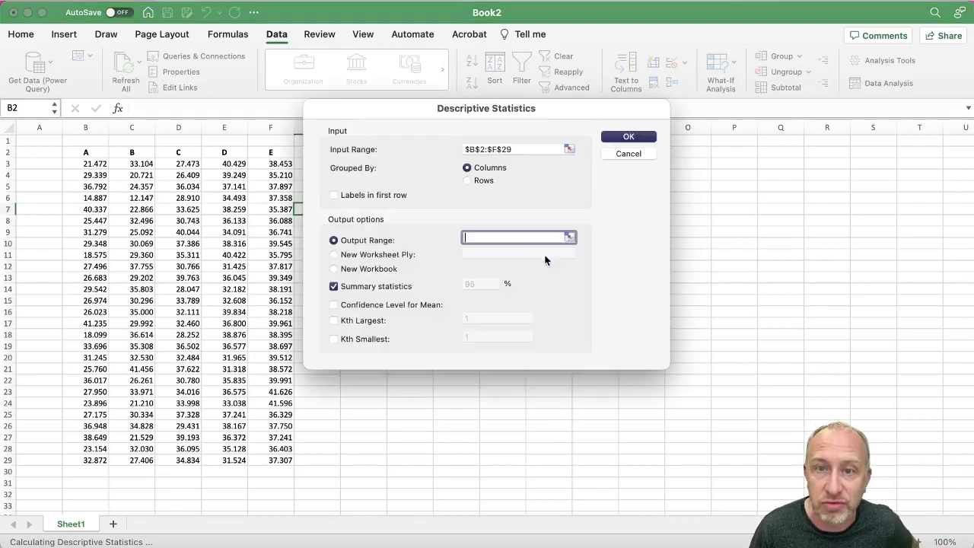
click(681, 209)
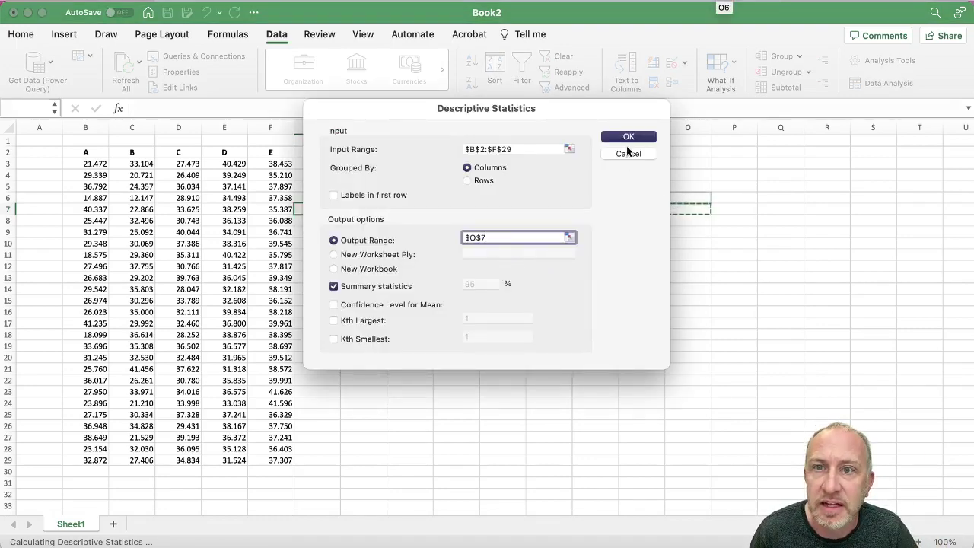
click(629, 137)
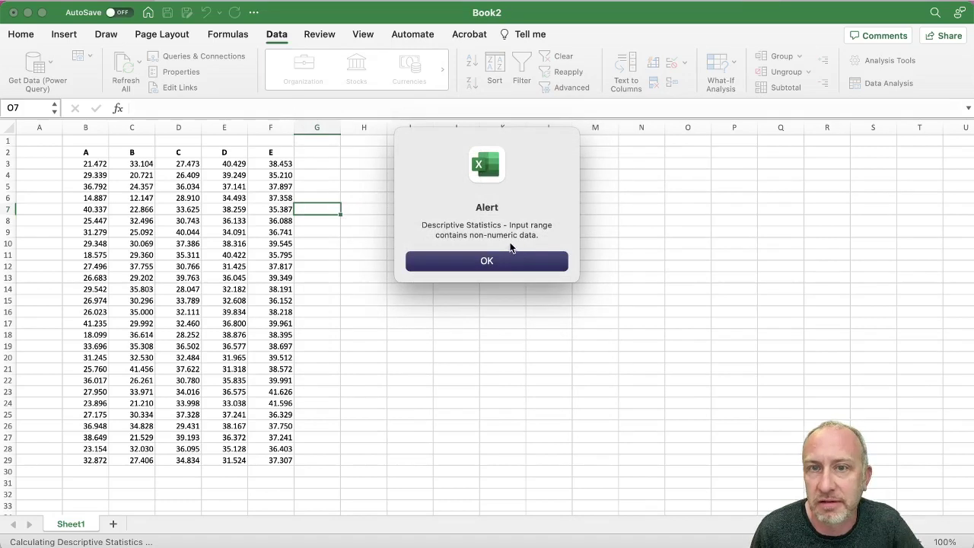
click(506, 258)
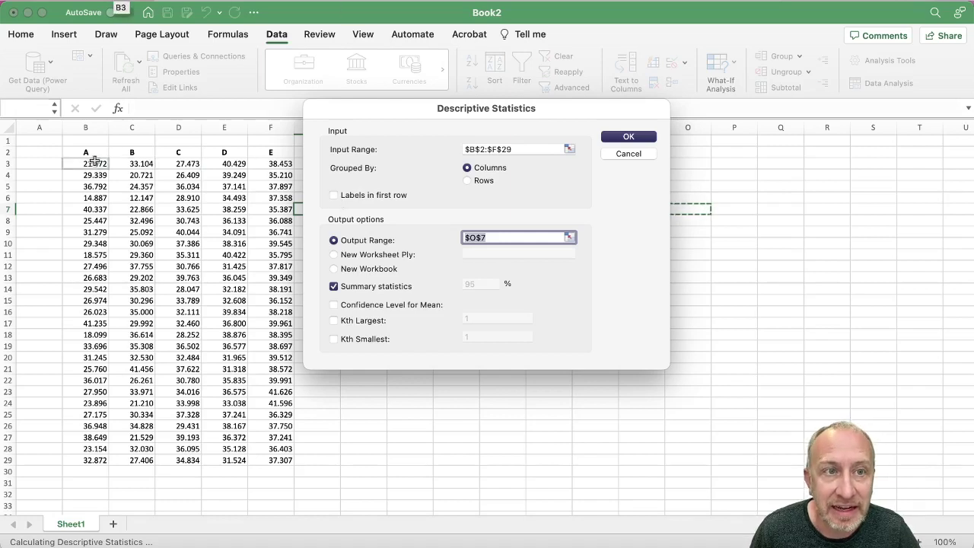
- Turn on labels in first row and set the output range to $I$3
click(335, 197)
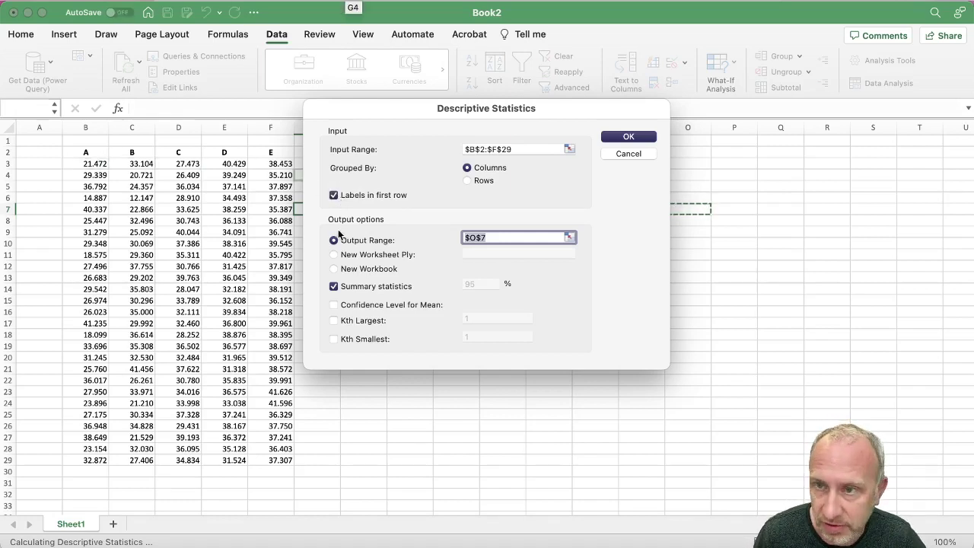
drag(425, 113, 238, 150)
click(385, 271)
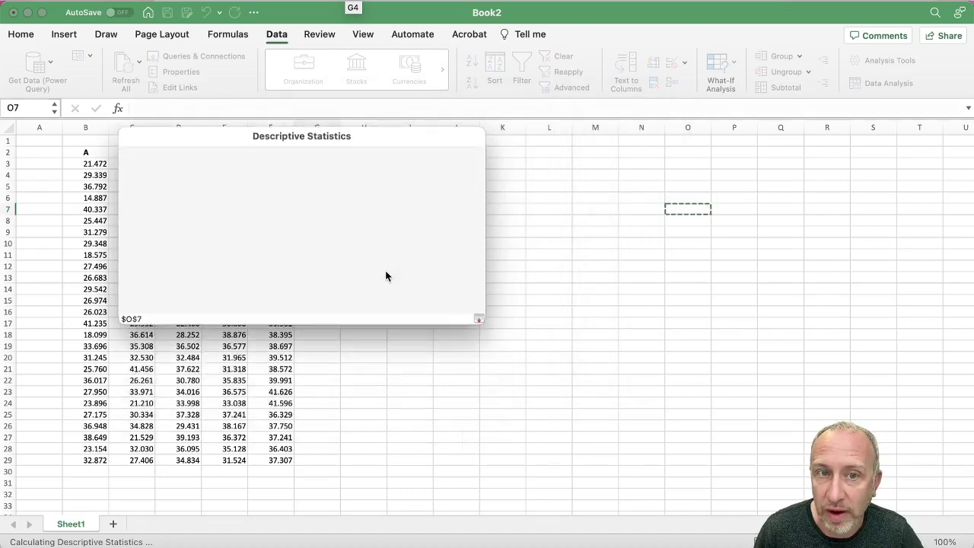
click(425, 165)
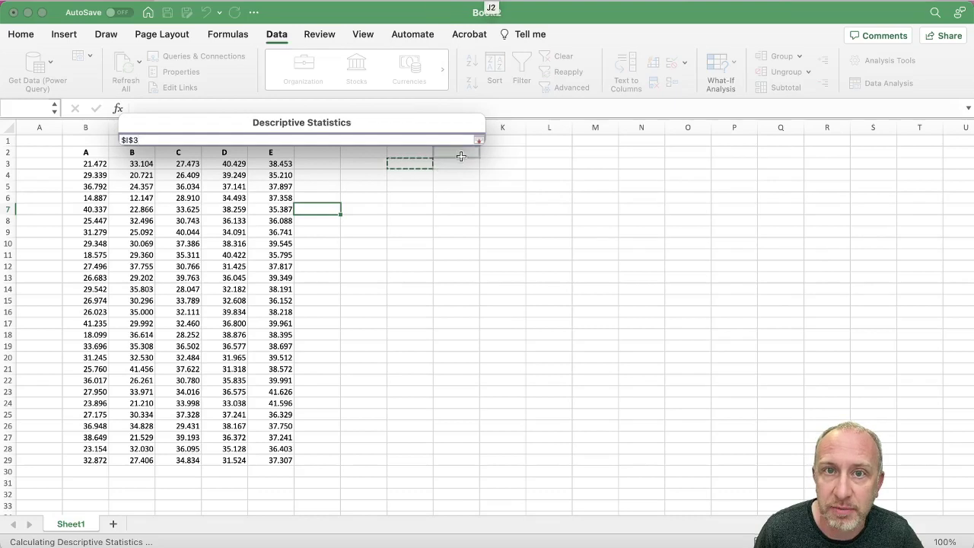
click(479, 141)
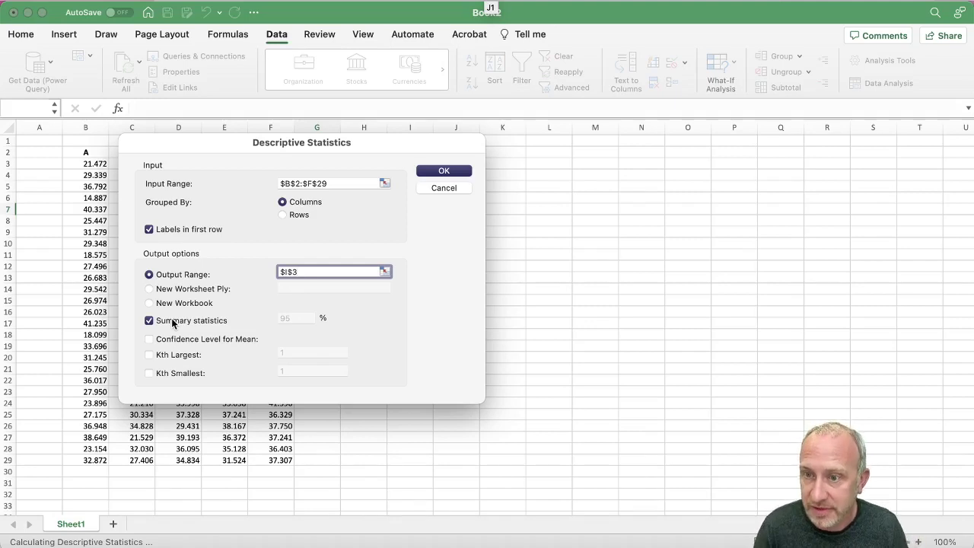
- Include the confidence level for the mean at 95% and run the descriptive statistics analysis
click(150, 340)
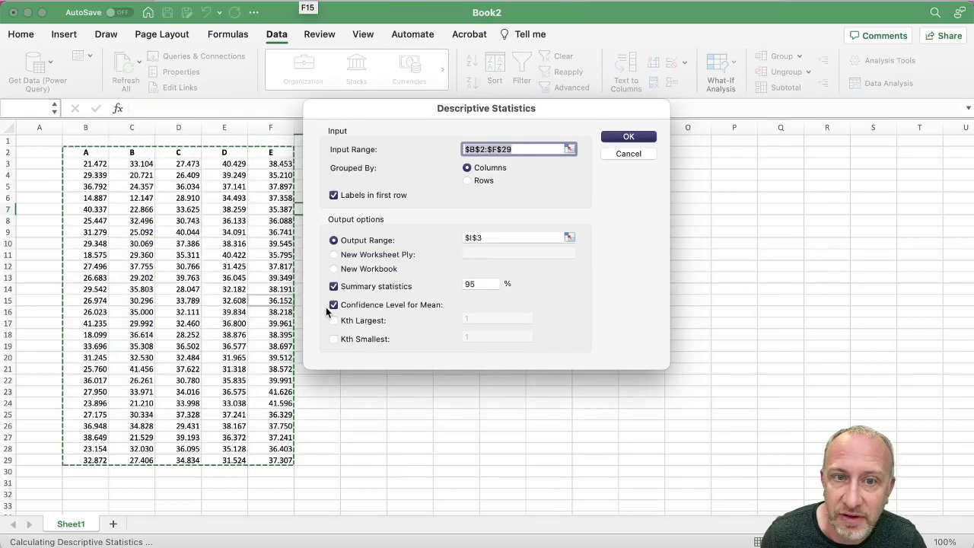
double_click(480, 284)
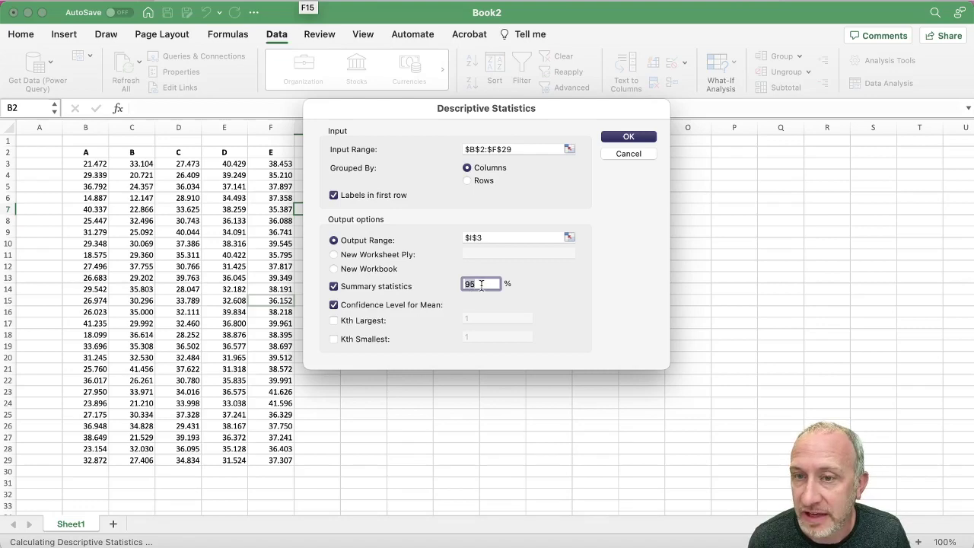
click(618, 136)
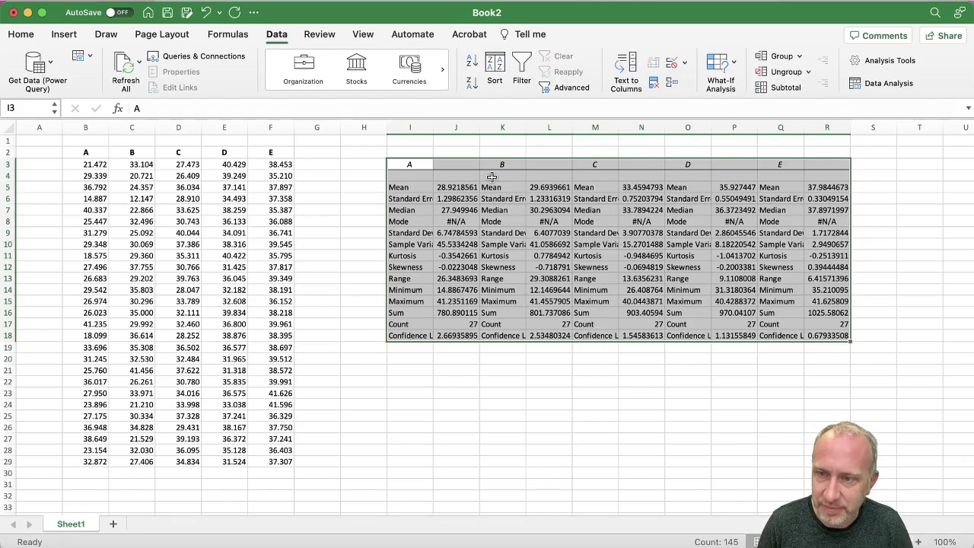
- Examine the group headers and the repeated statistic labels for groups E, D and C in the output table
click(461, 232)
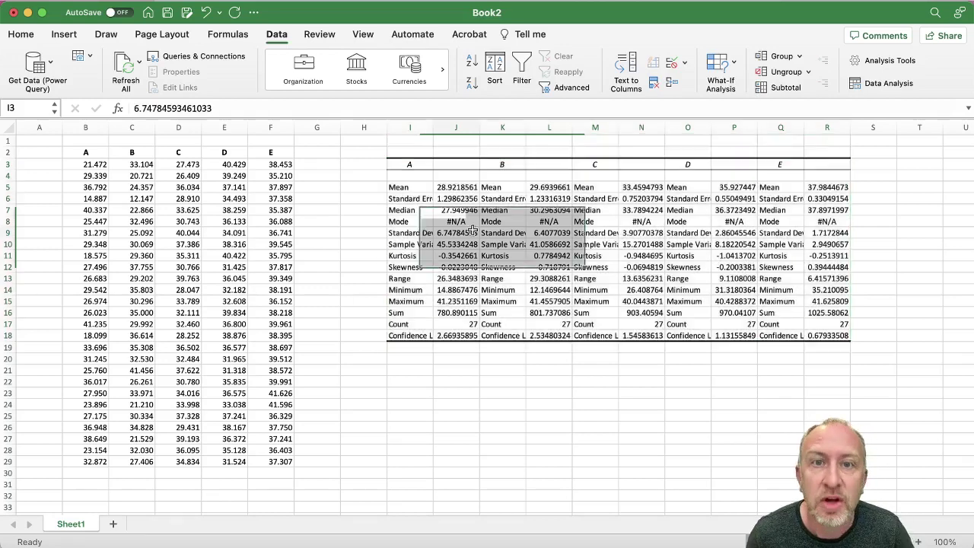
drag(393, 164, 827, 166)
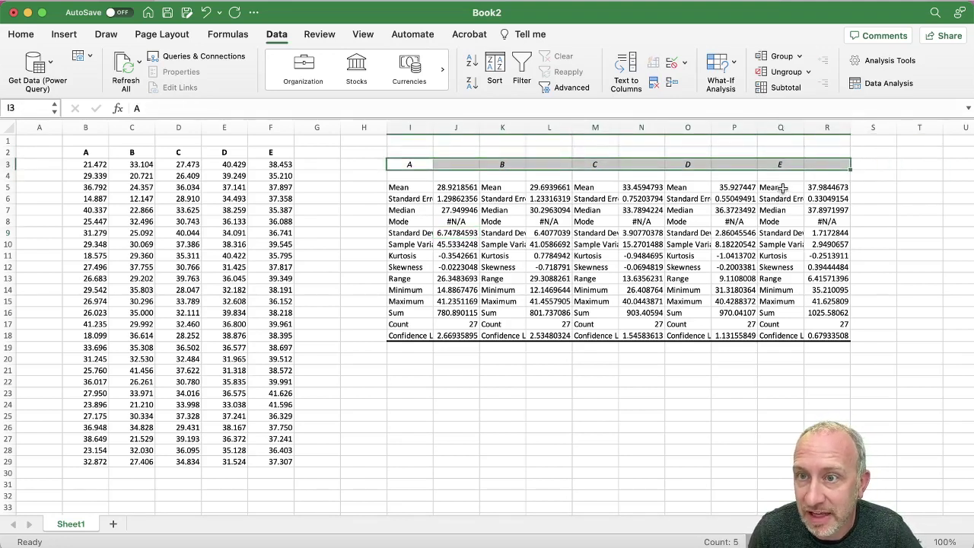
drag(780, 187, 780, 334)
drag(685, 187, 687, 336)
drag(585, 188, 575, 325)
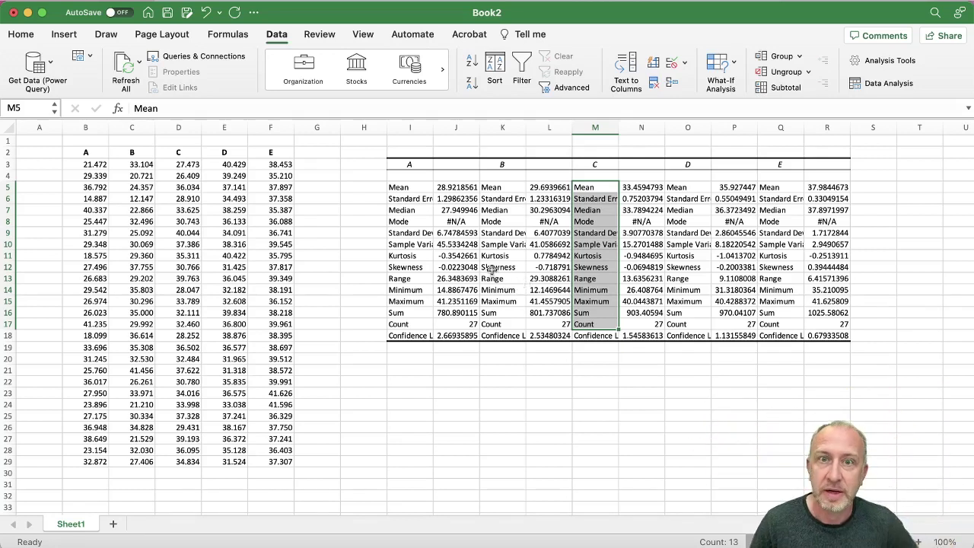
- Move the output table's header row I3:R3 one column to the right, so it starts in J3 above the values
drag(410, 164, 815, 167)
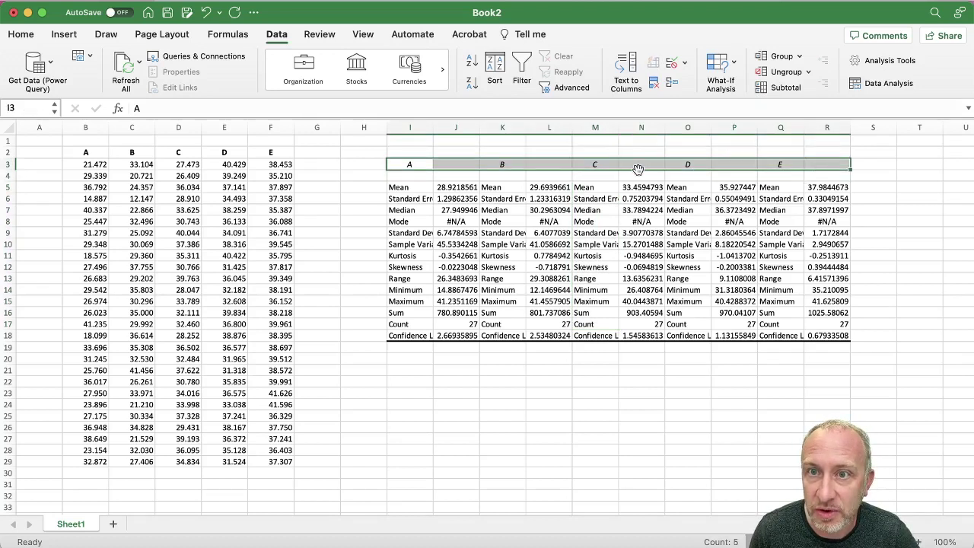
drag(637, 169, 678, 167)
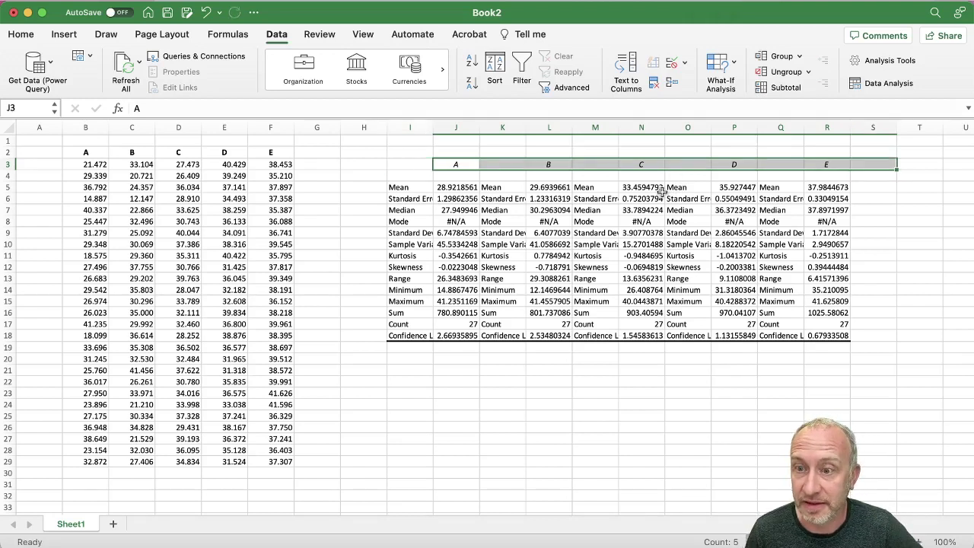
- Delete columns K, M, O and Q, which repeat the statistic labels in the output table
click(514, 130)
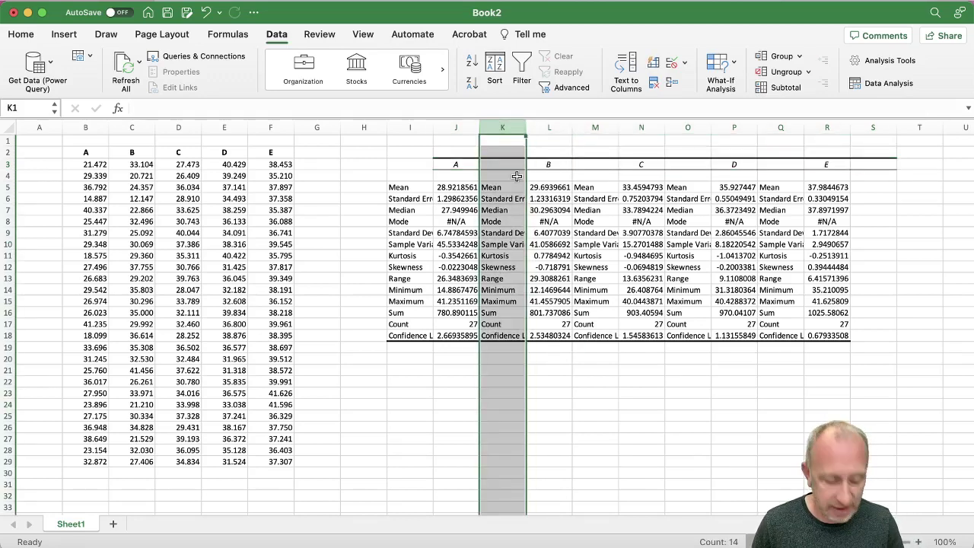
right_click(596, 126)
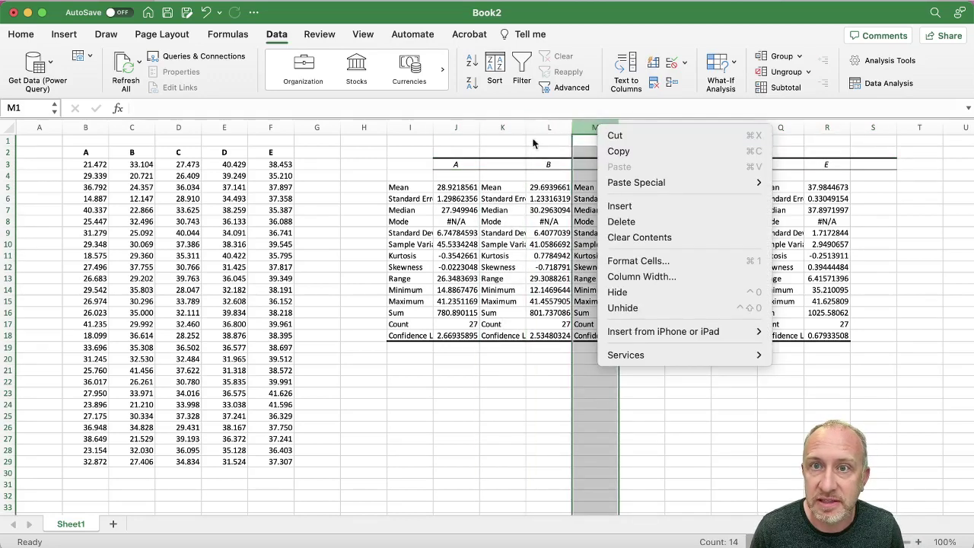
click(506, 126)
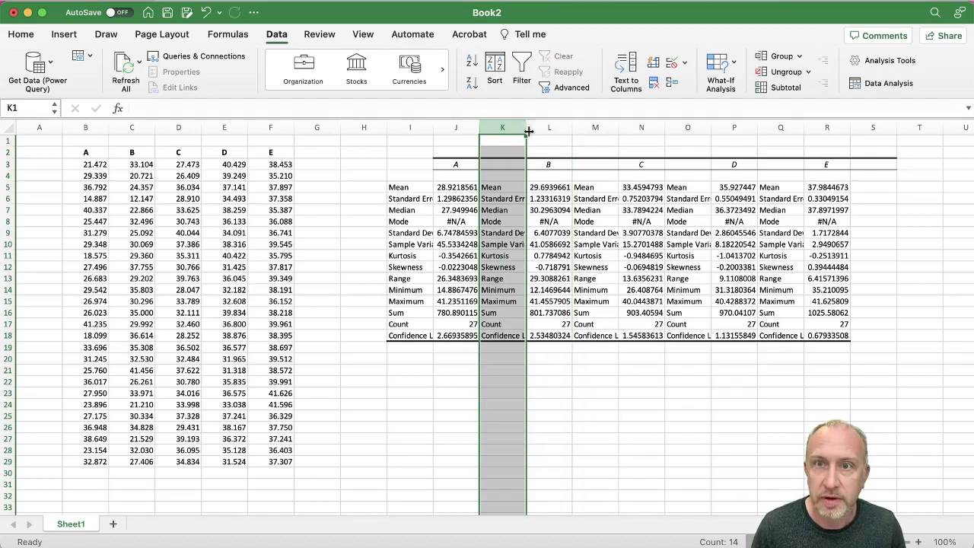
super+click(595, 127)
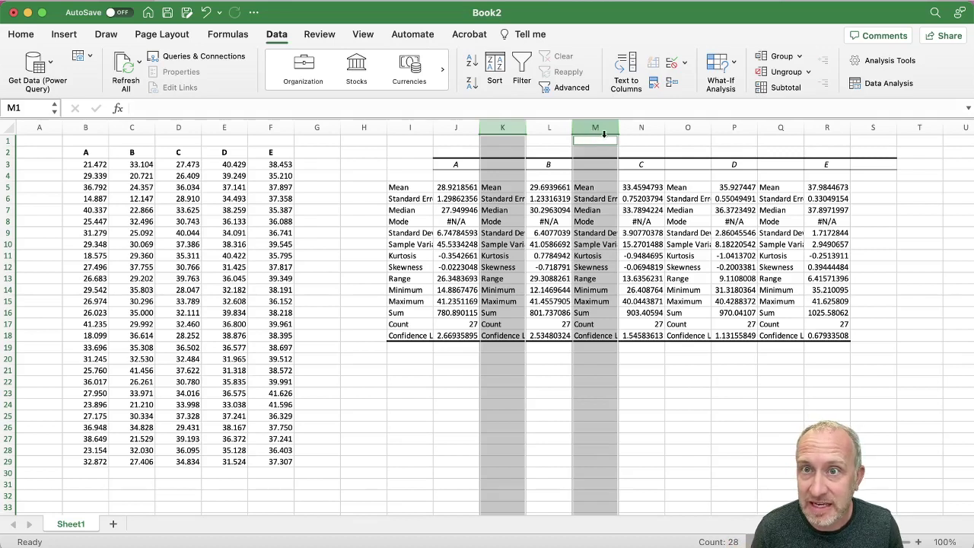
super+click(688, 128)
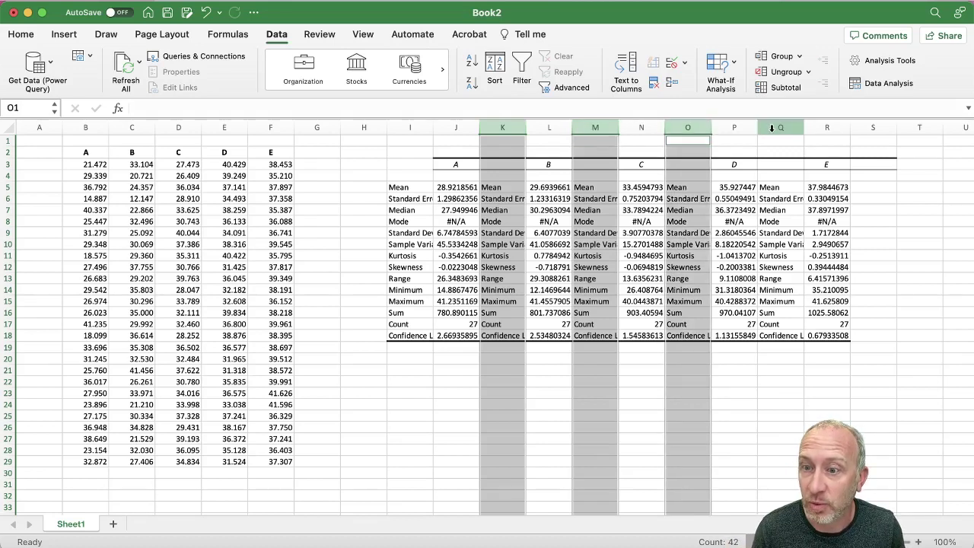
super+click(772, 128)
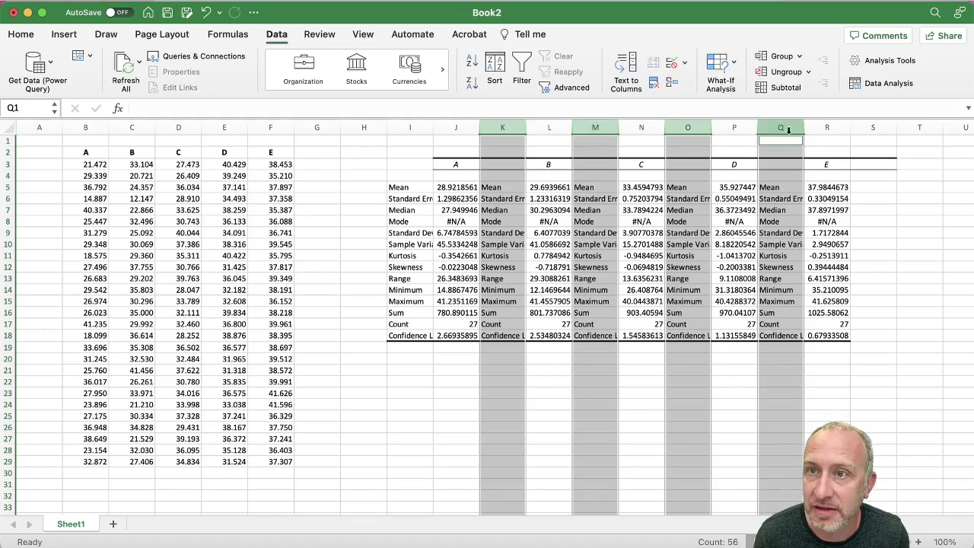
right_click(788, 130)
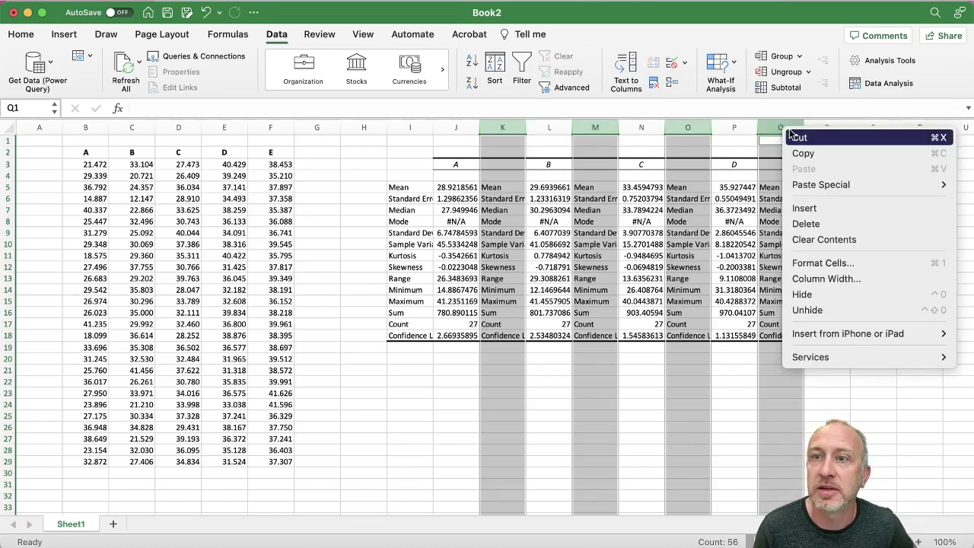
click(805, 223)
click(764, 287)
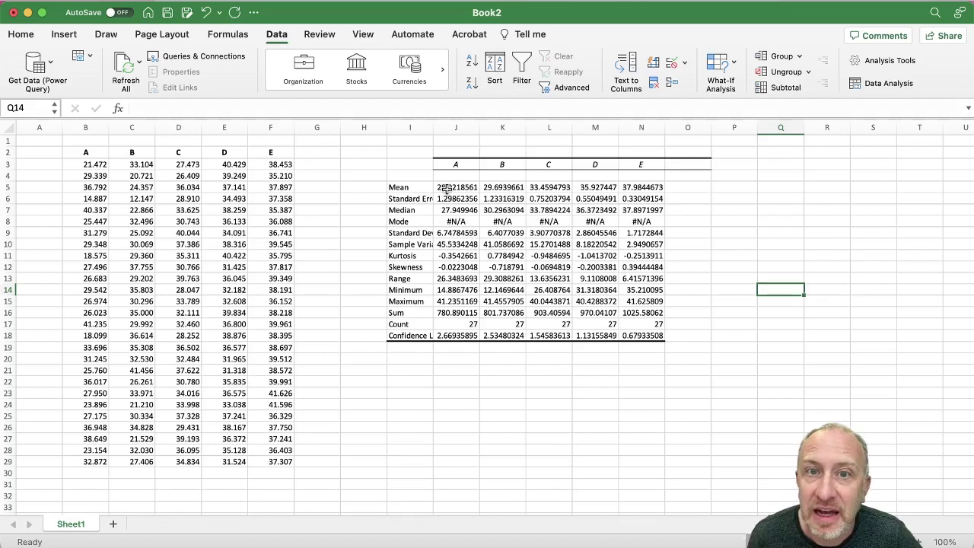
- Show the statistics in J5:N18 with three decimal places and fit column I's width to its labels
drag(446, 188, 630, 333)
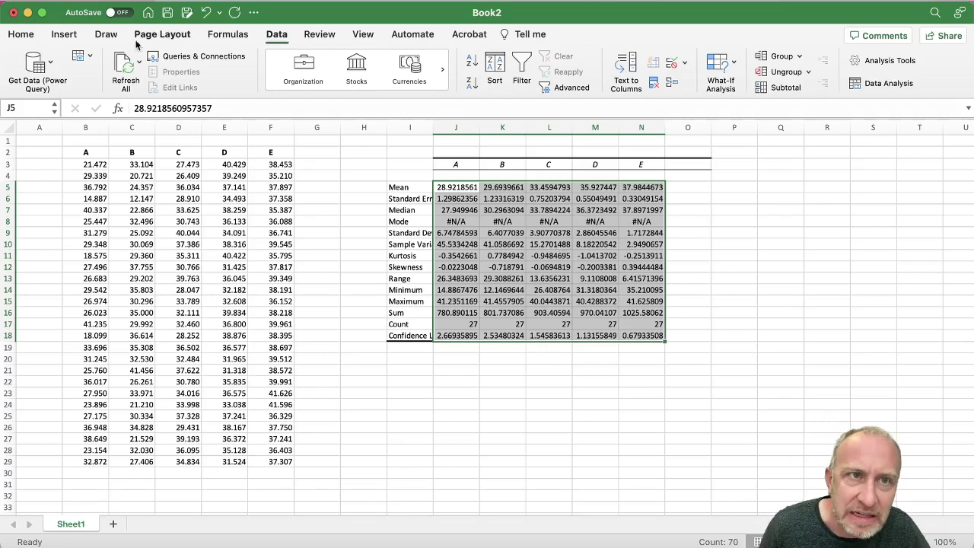
click(33, 35)
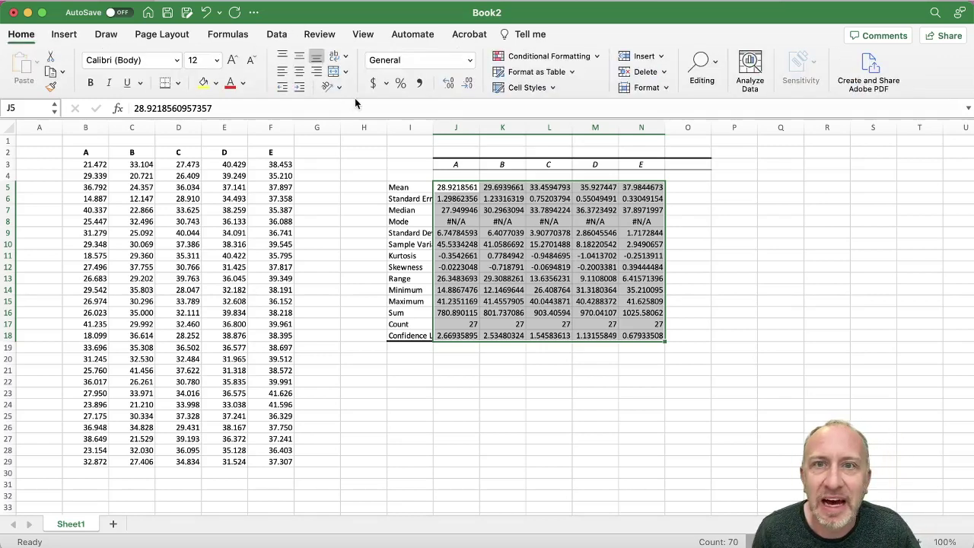
click(467, 83)
click(467, 84)
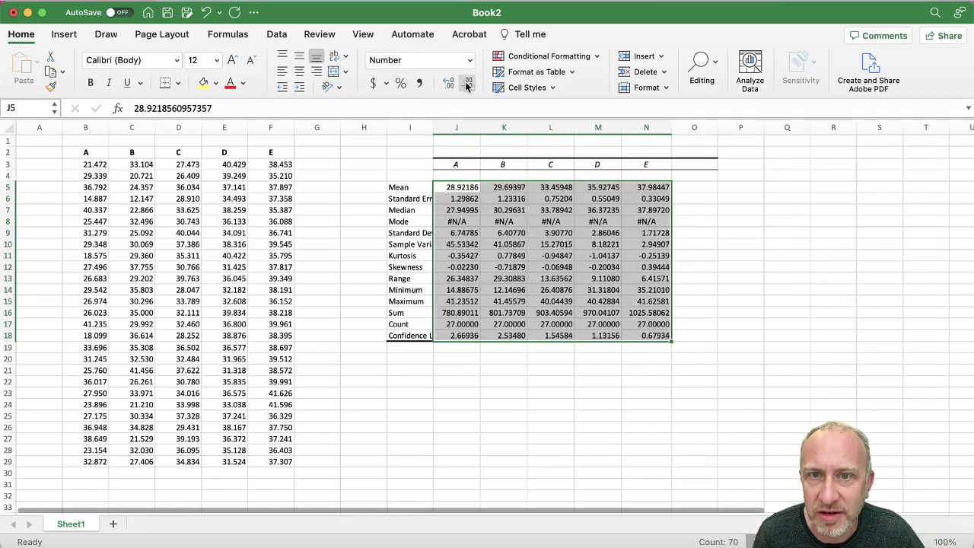
click(467, 84)
click(468, 84)
click(467, 84)
click(448, 84)
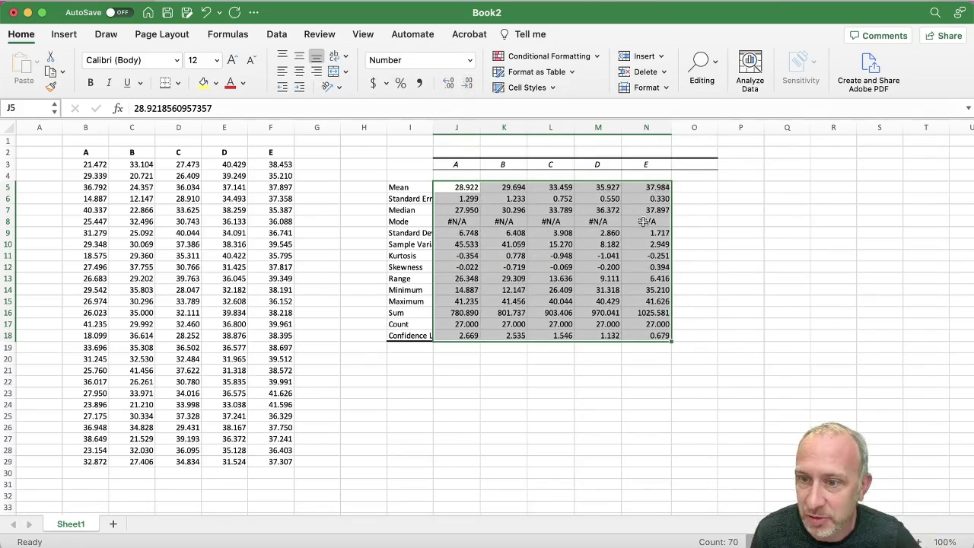
click(687, 248)
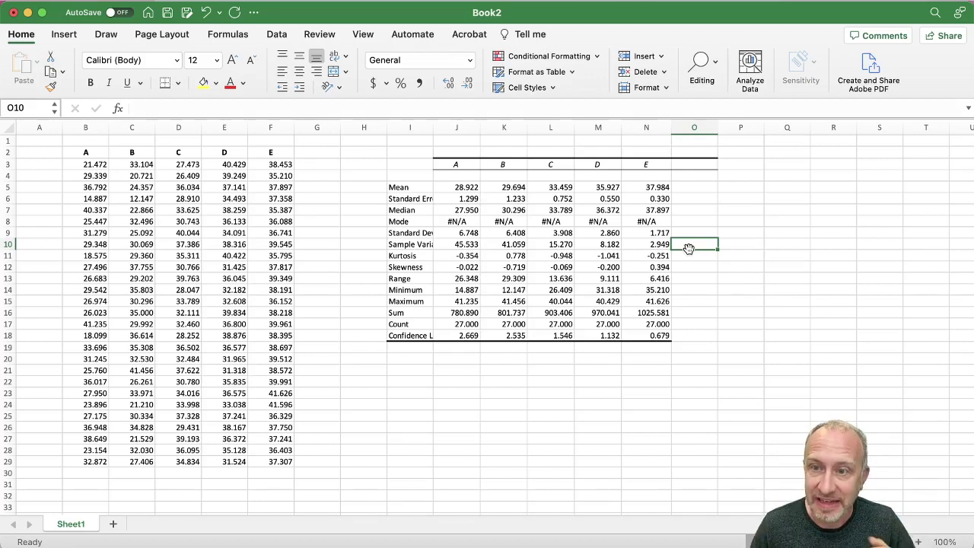
double_click(432, 125)
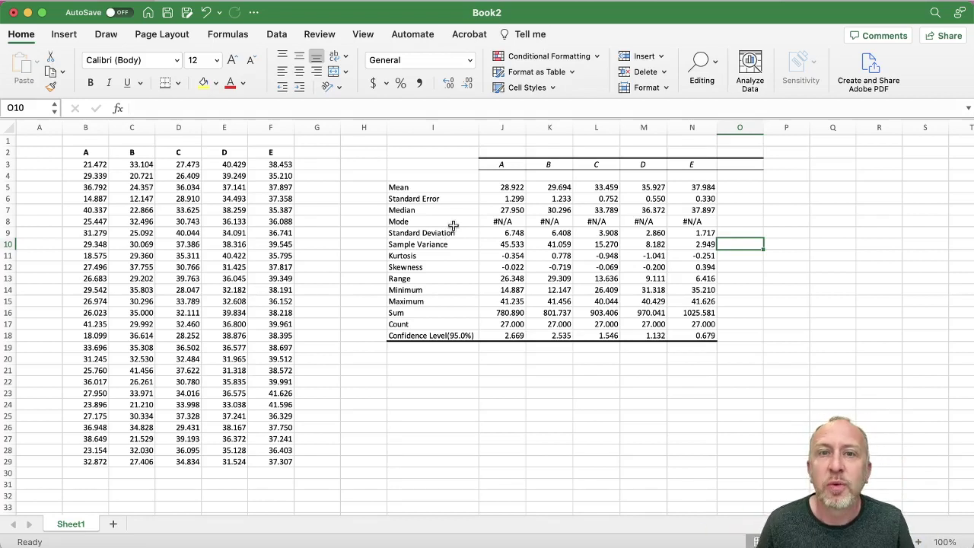
- Examine the Mode and Mean rows of the output table across groups A to E
drag(413, 220, 687, 222)
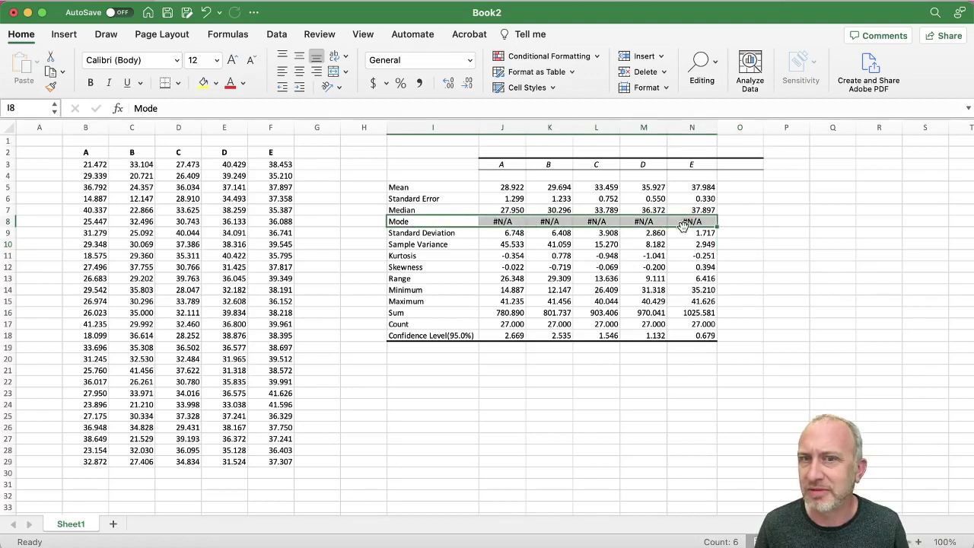
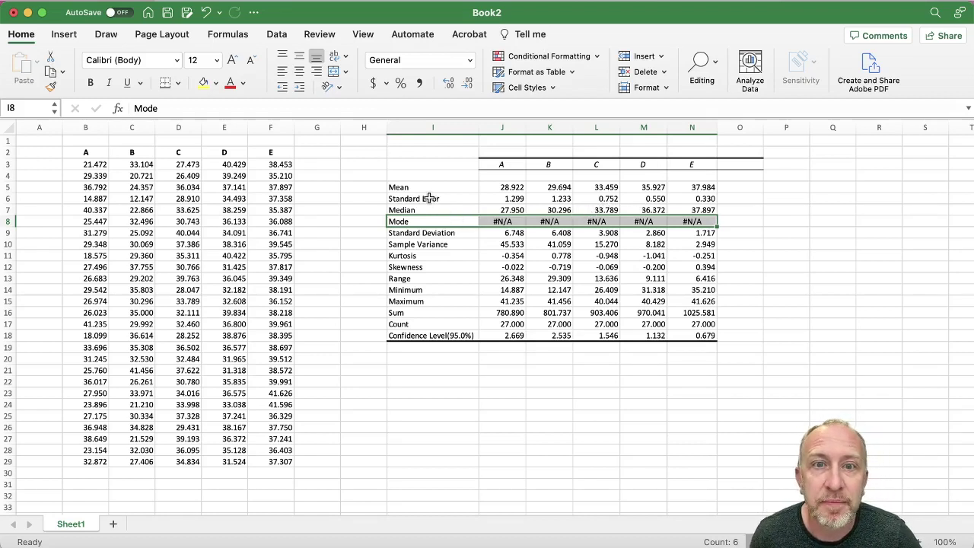
drag(417, 187, 699, 187)
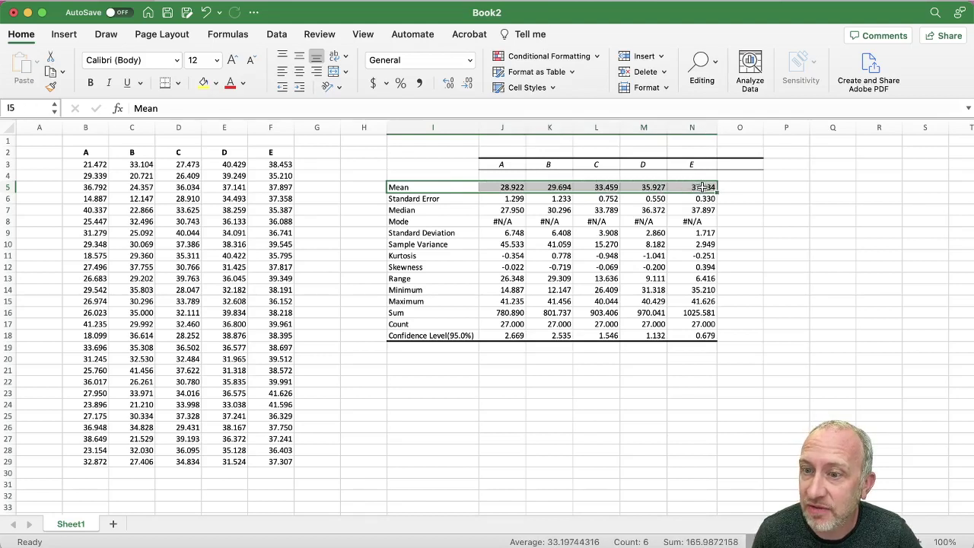
click(436, 211)
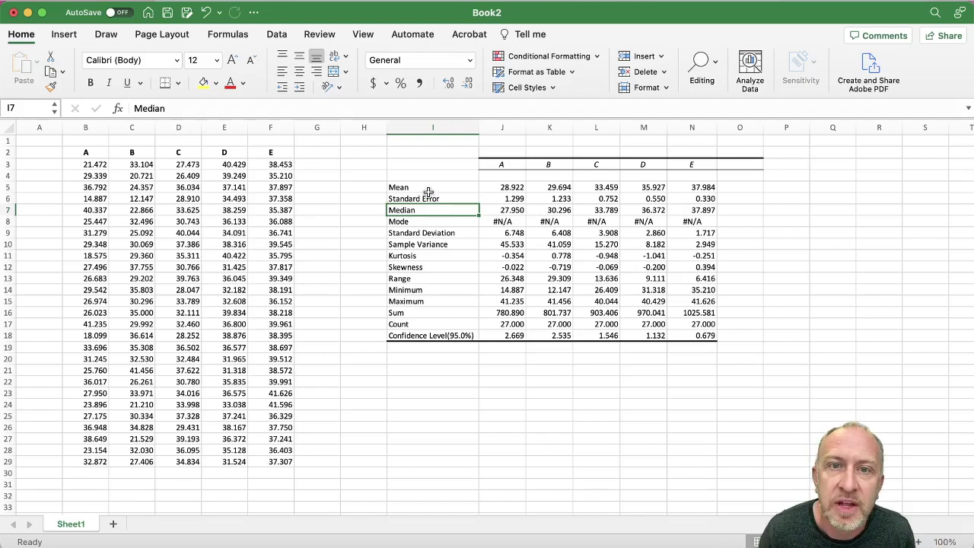
- Delete the Standard Error, Median, Mode, Kurtosis, Skewness, Range and Sum cells in columns I to N, shifting the remaining cells up
drag(426, 196, 687, 207)
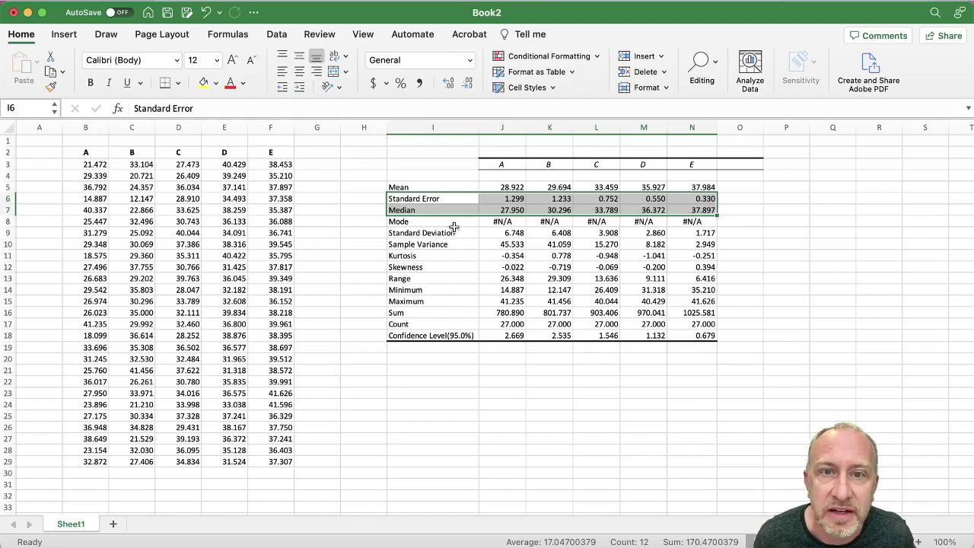
drag(451, 223, 690, 221)
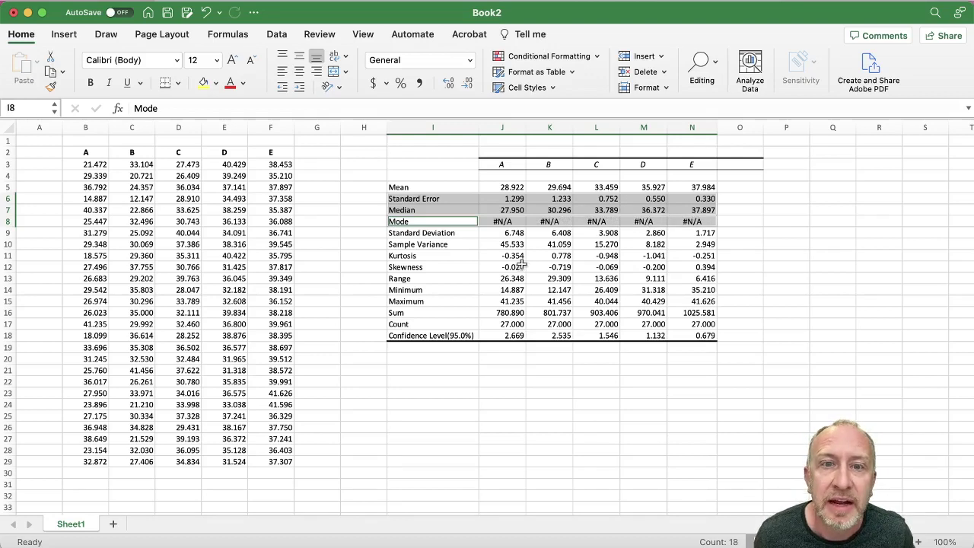
drag(462, 257, 685, 263)
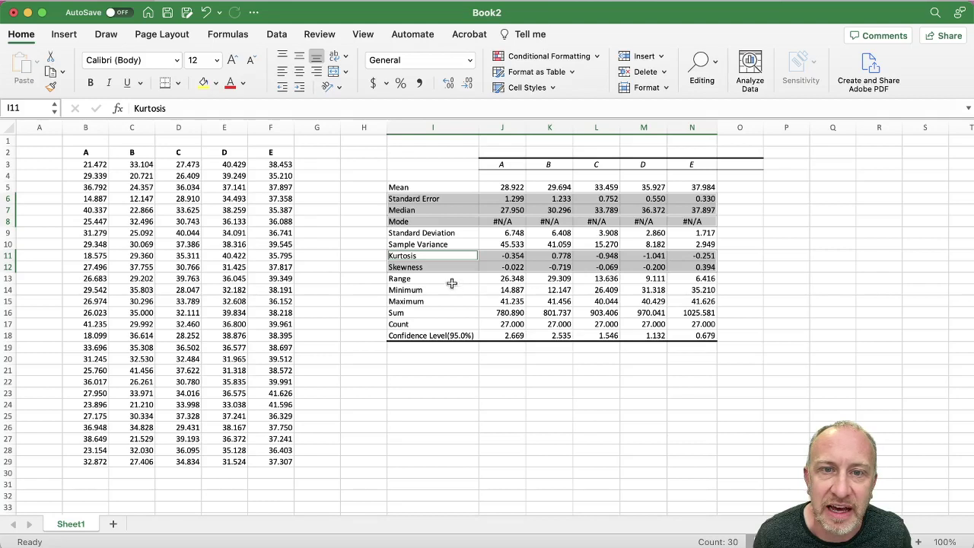
super+click(482, 278)
drag(482, 278, 686, 274)
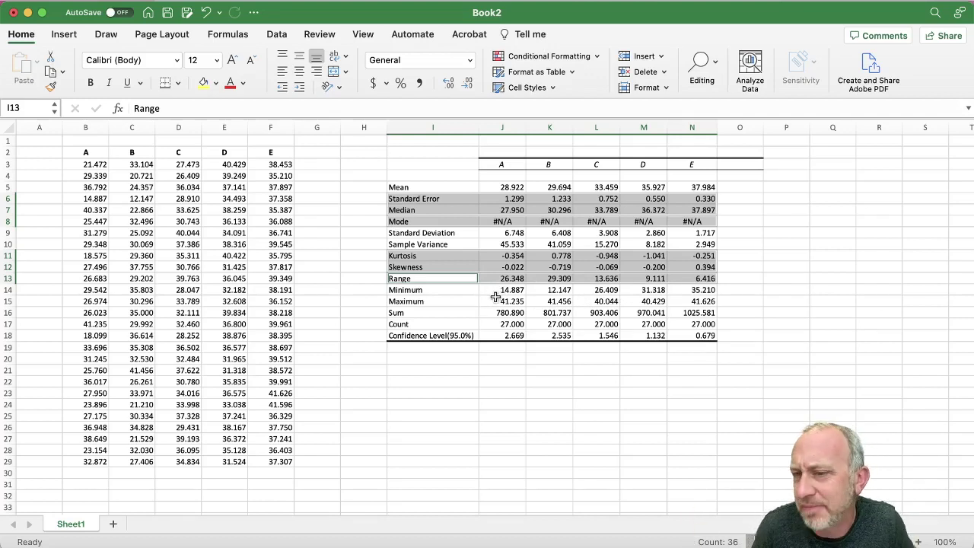
drag(471, 313, 683, 317)
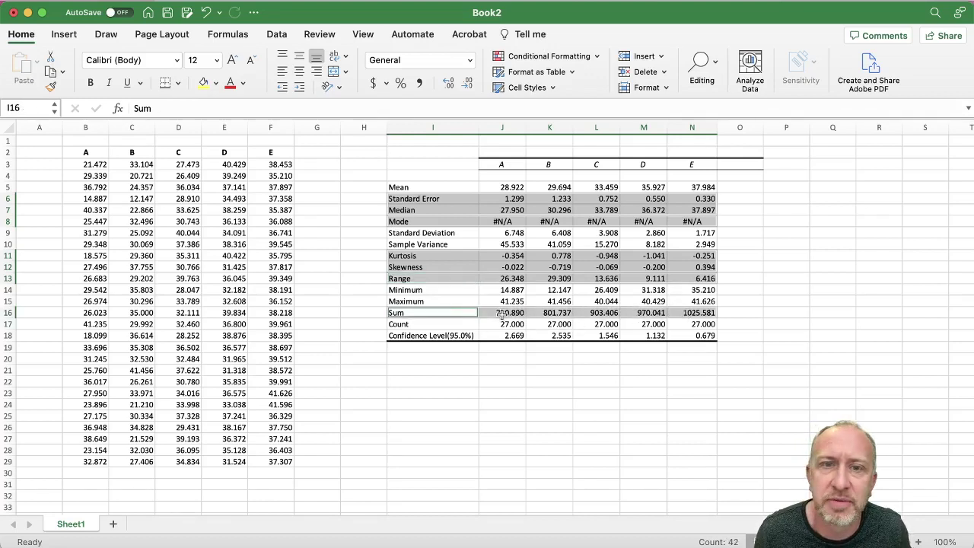
right_click(473, 270)
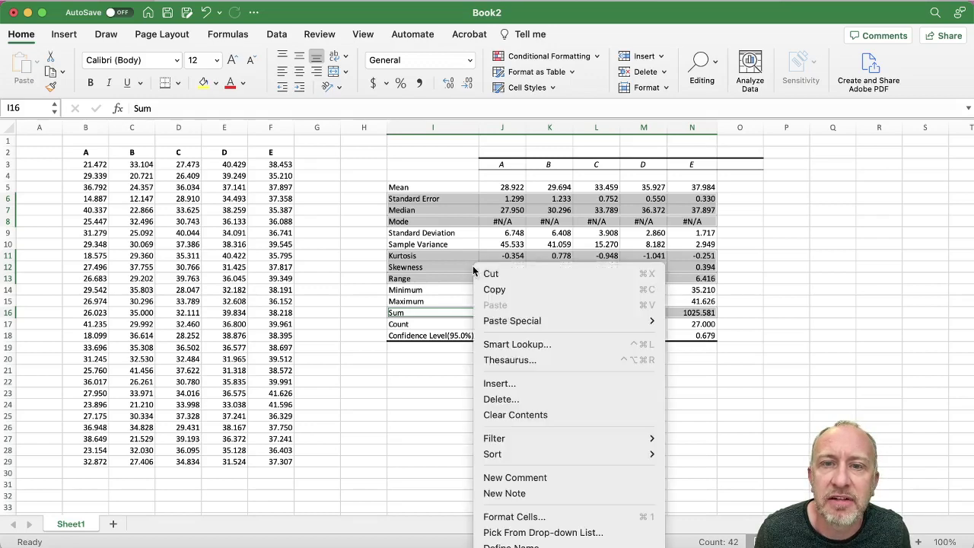
click(498, 399)
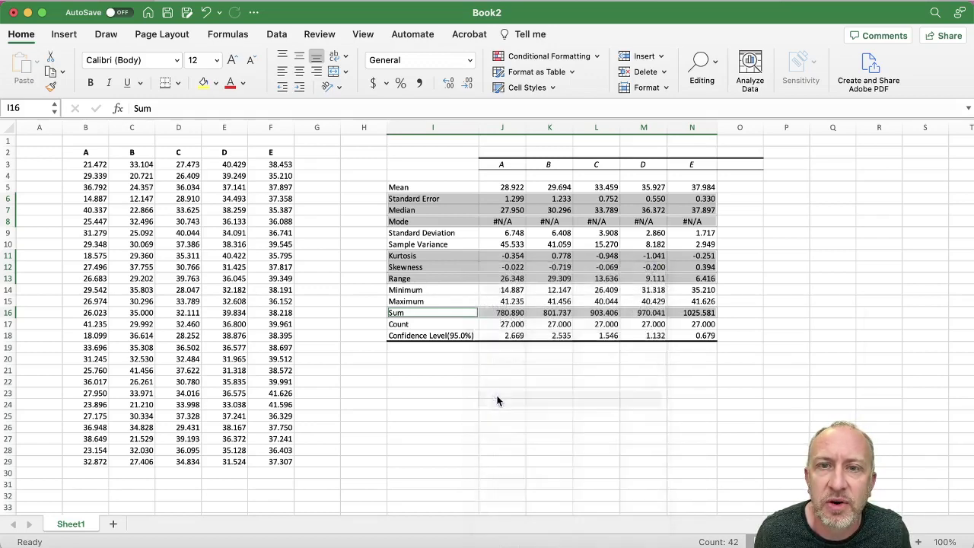
click(529, 441)
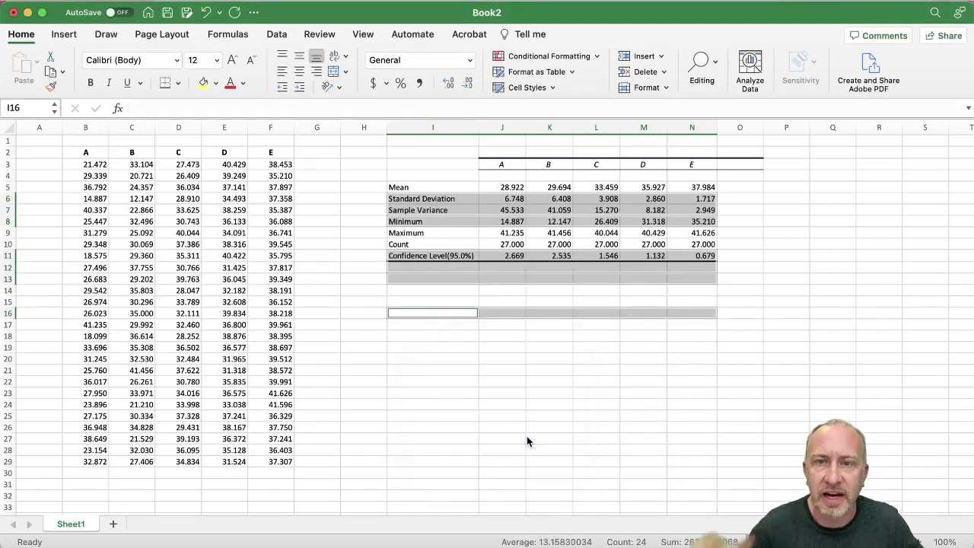
click(526, 436)
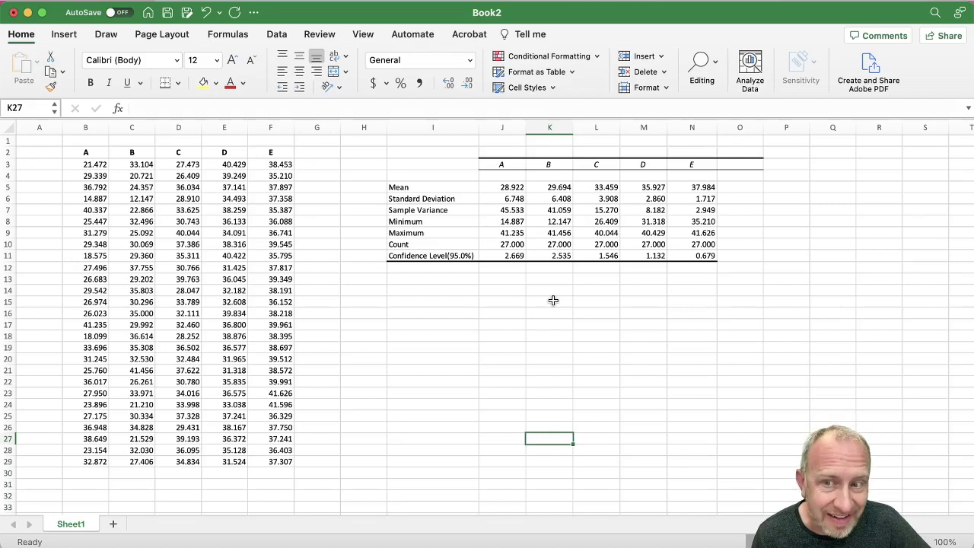
- Rerun descriptive statistics on $B$2:$F$29 without the confidence level for the mean, output it at R2, and check the row below Count
drag(468, 256, 686, 255)
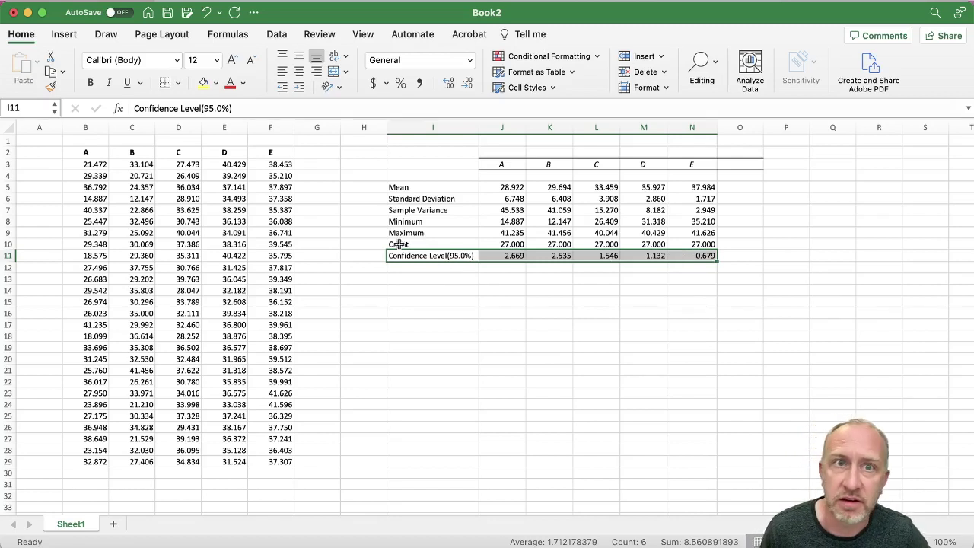
click(283, 36)
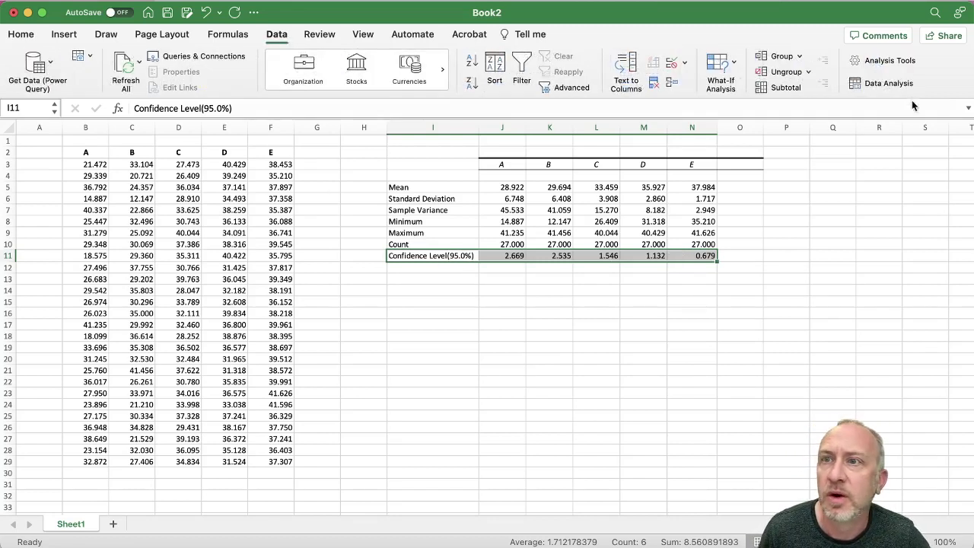
click(883, 83)
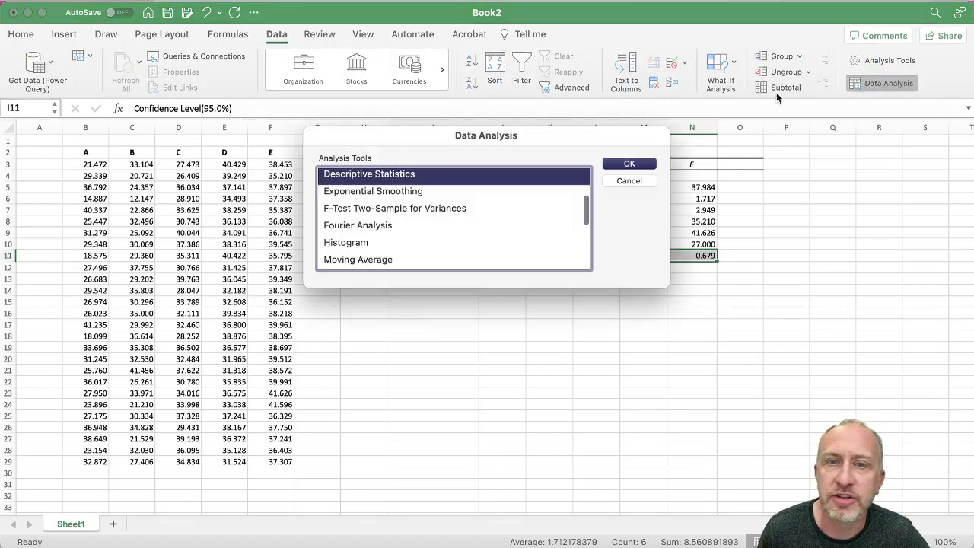
click(621, 164)
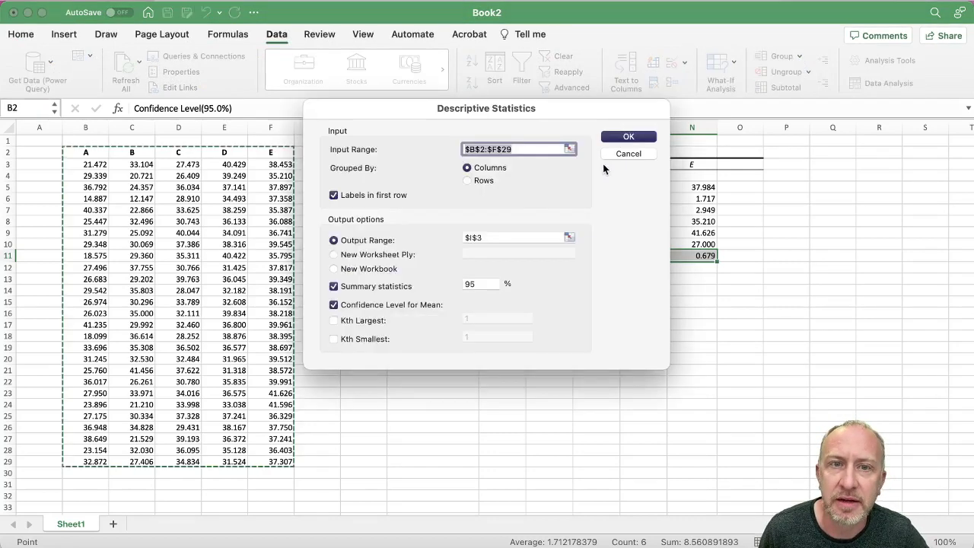
click(333, 305)
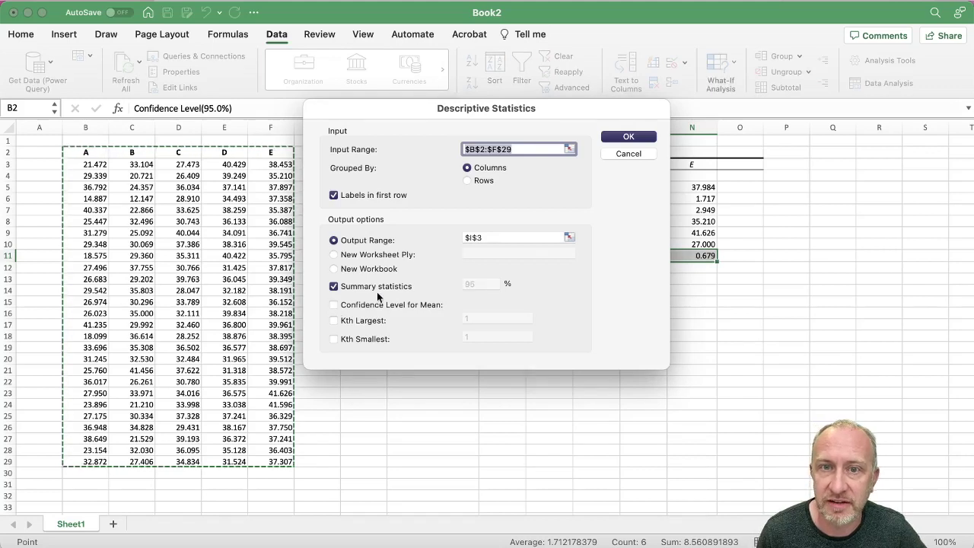
click(569, 238)
click(883, 155)
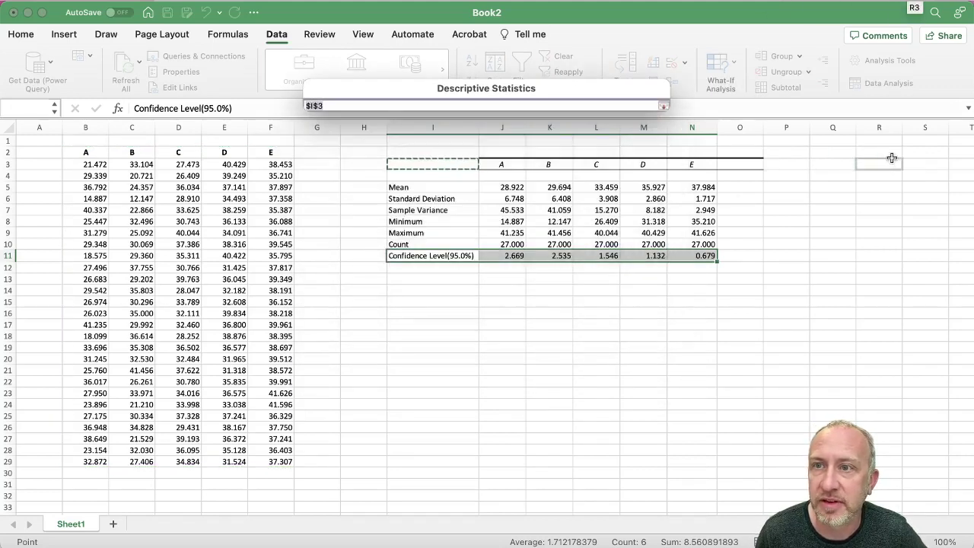
click(664, 106)
click(628, 138)
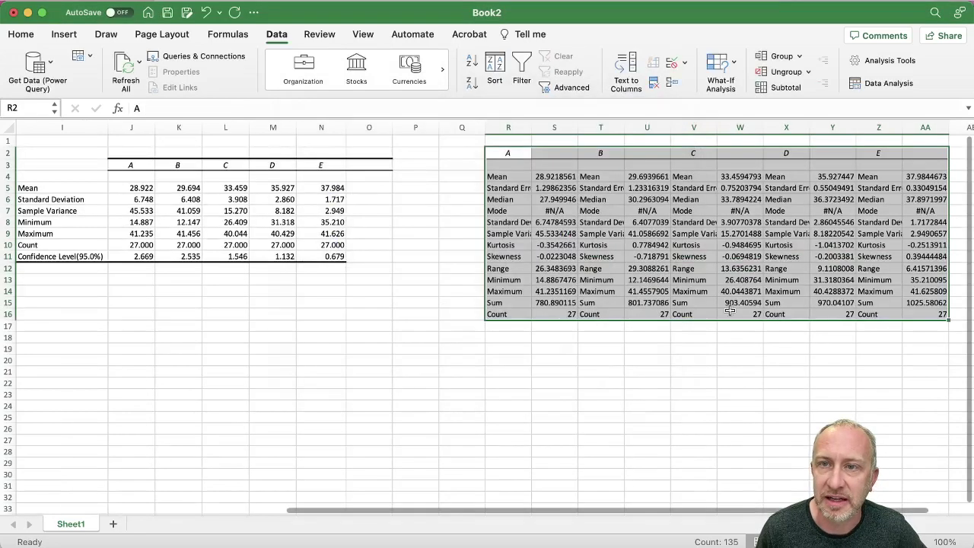
click(508, 326)
drag(507, 327, 913, 328)
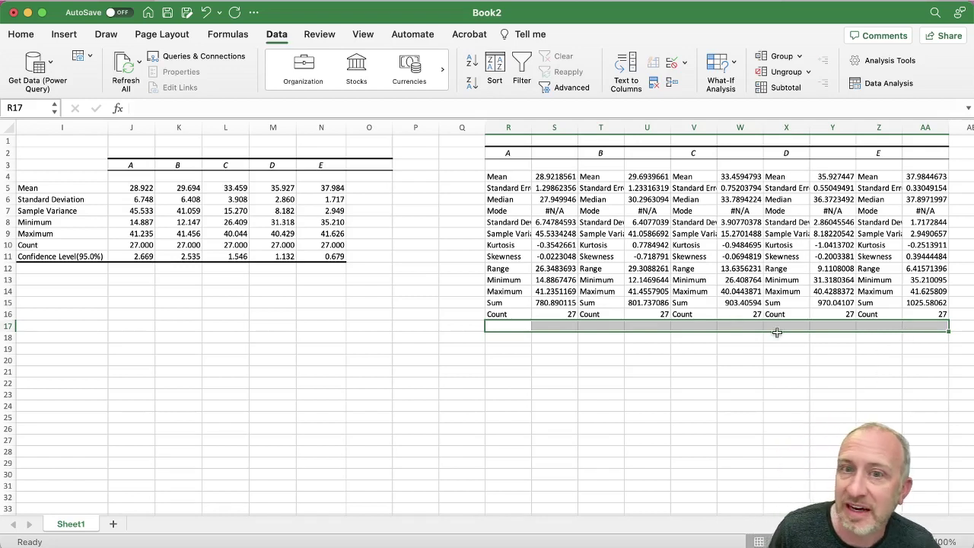
- Delete columns R to AA holding the second descriptive statistics output
drag(510, 128, 922, 130)
right_click(922, 131)
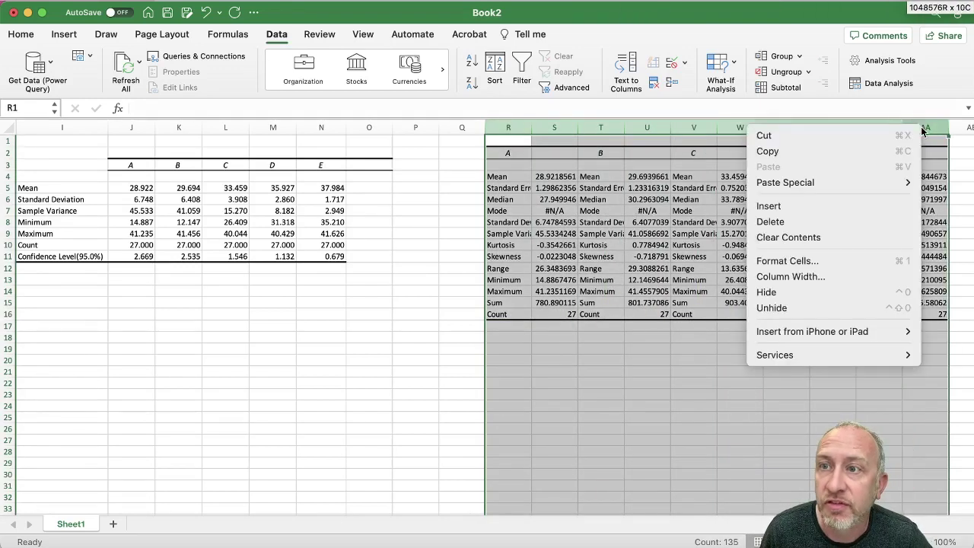
click(839, 221)
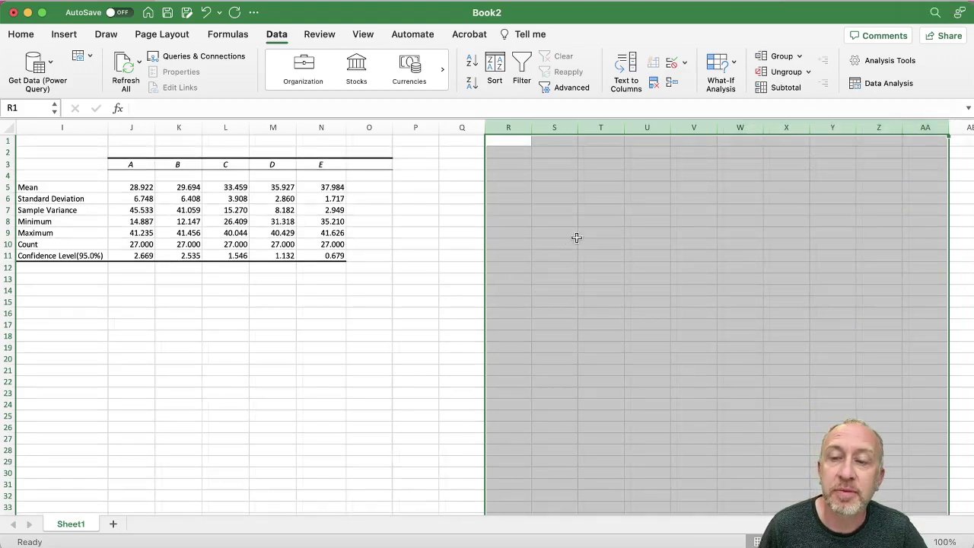
- Move the Confidence Level(95.0%) row from I11:N11 down to I14:N14, separating it from the statistics table
scroll(561, 236, left, 5)
drag(517, 302, 520, 293)
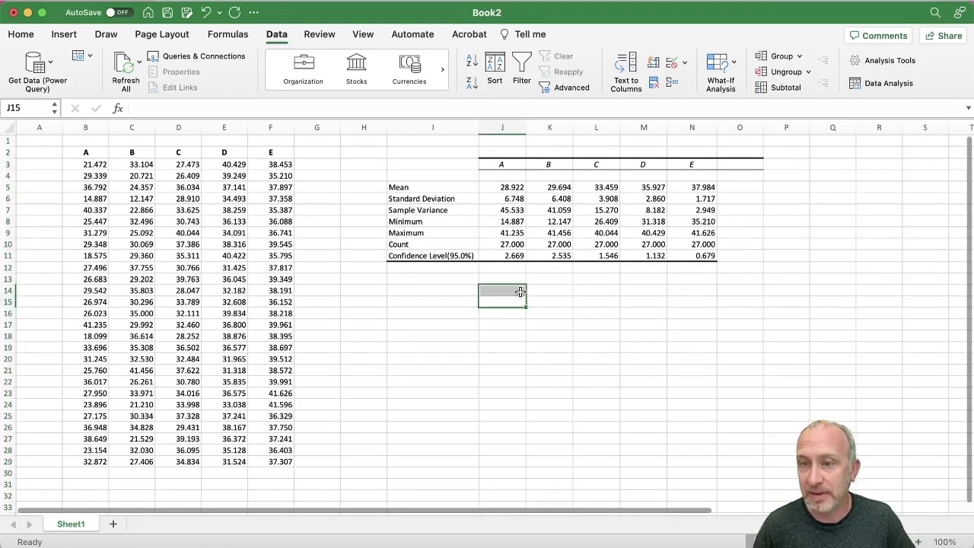
drag(451, 256, 697, 290)
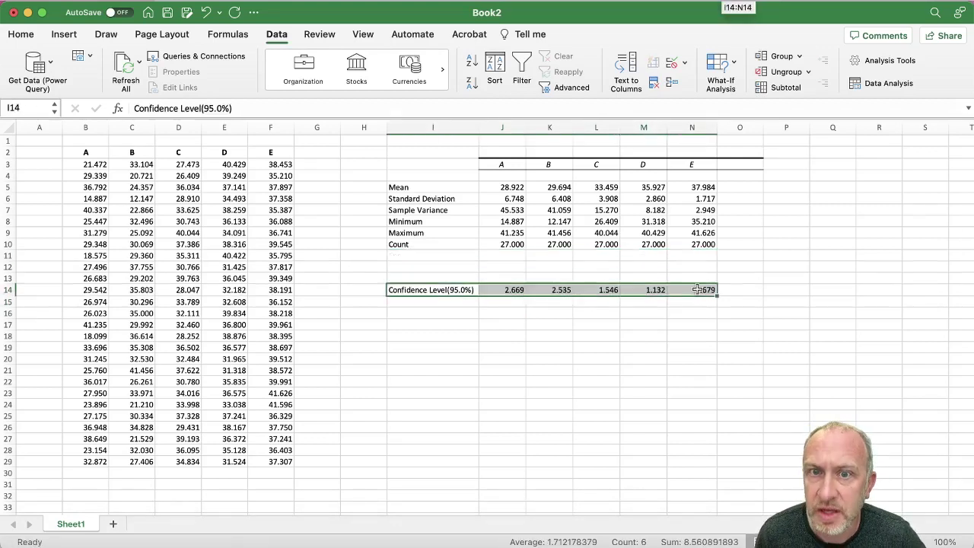
click(682, 346)
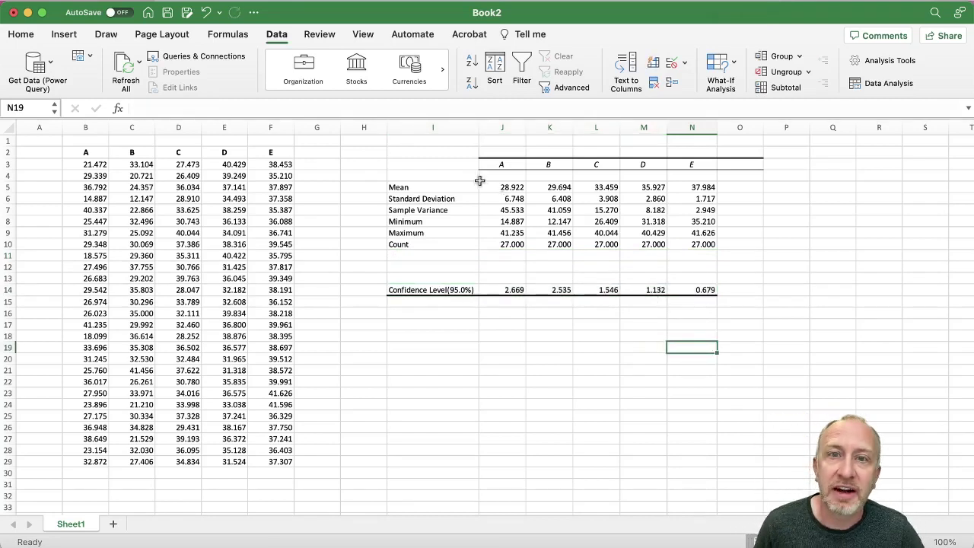
- Apply a Top and Thick Bottom Border to the statistics table in I3:N10
drag(443, 159, 677, 241)
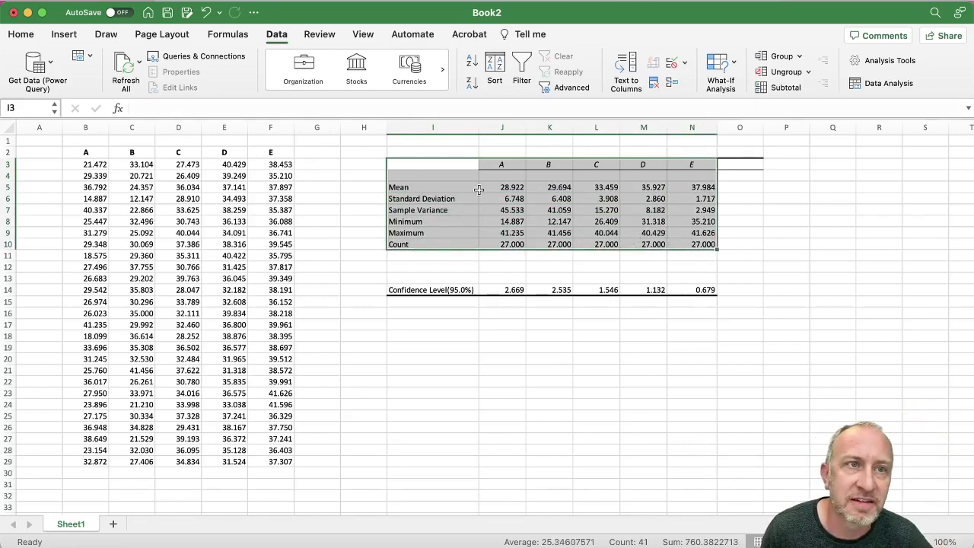
click(23, 38)
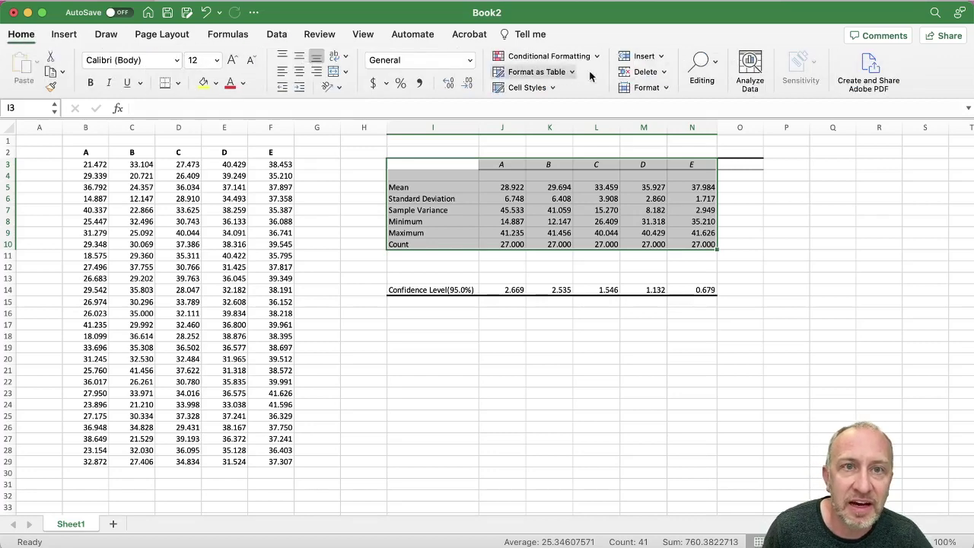
click(179, 83)
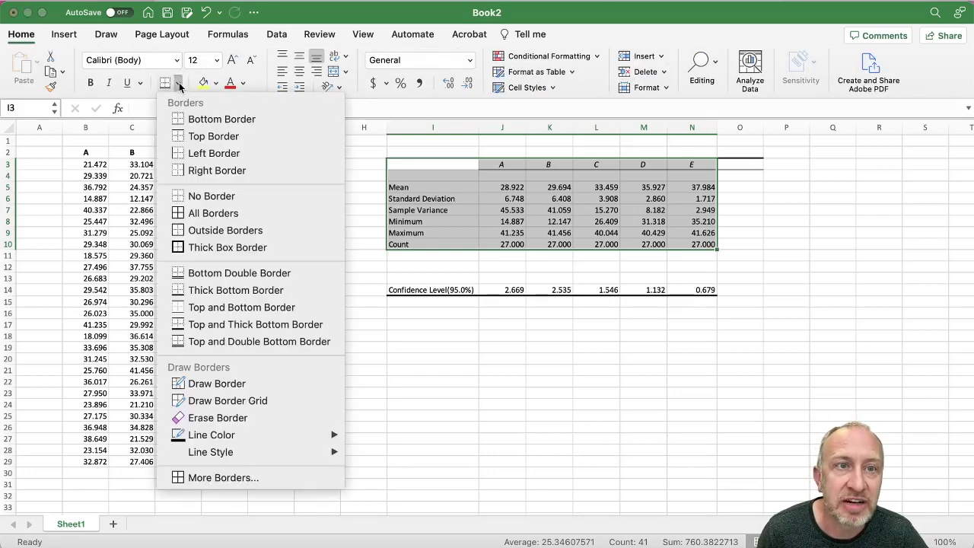
click(223, 331)
- Examine the separated statistics table, focusing on the Mean and Standard Deviation rows across groups A to E
click(549, 257)
click(439, 163)
drag(489, 171, 684, 250)
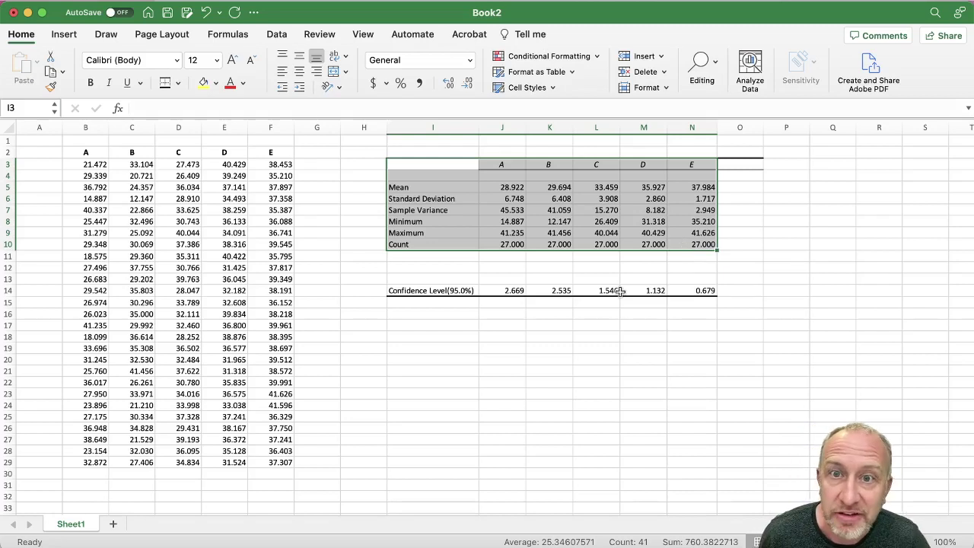
click(501, 187)
drag(502, 187, 668, 186)
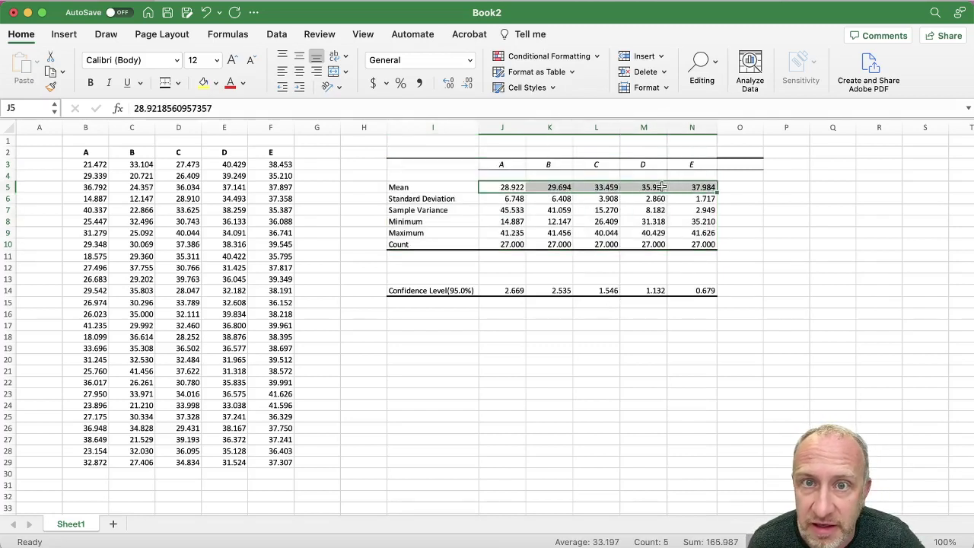
drag(491, 199, 678, 199)
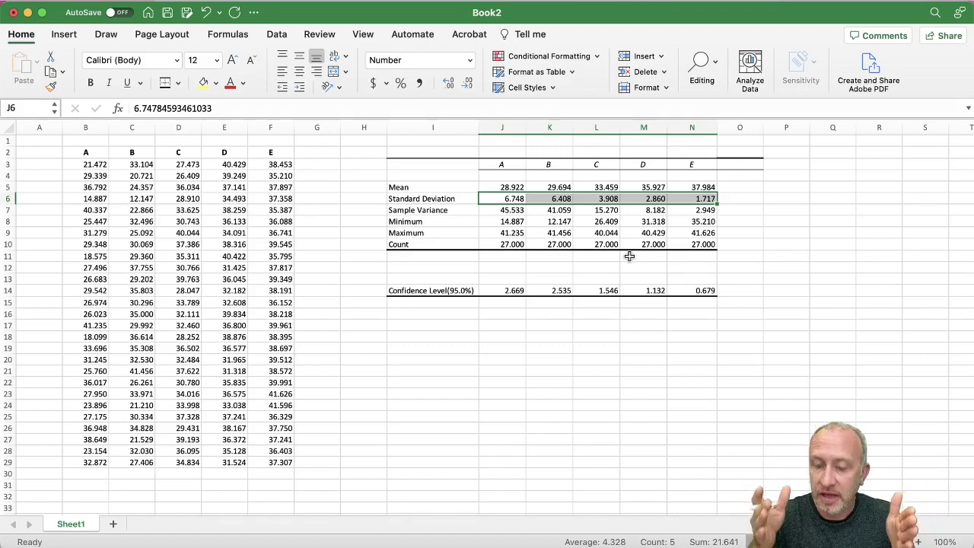
- Switch to the Notability note and handwrite the interval formula x̄ ± t α/2 · s/√n below the Intervals heading
key(ctrl+Up)
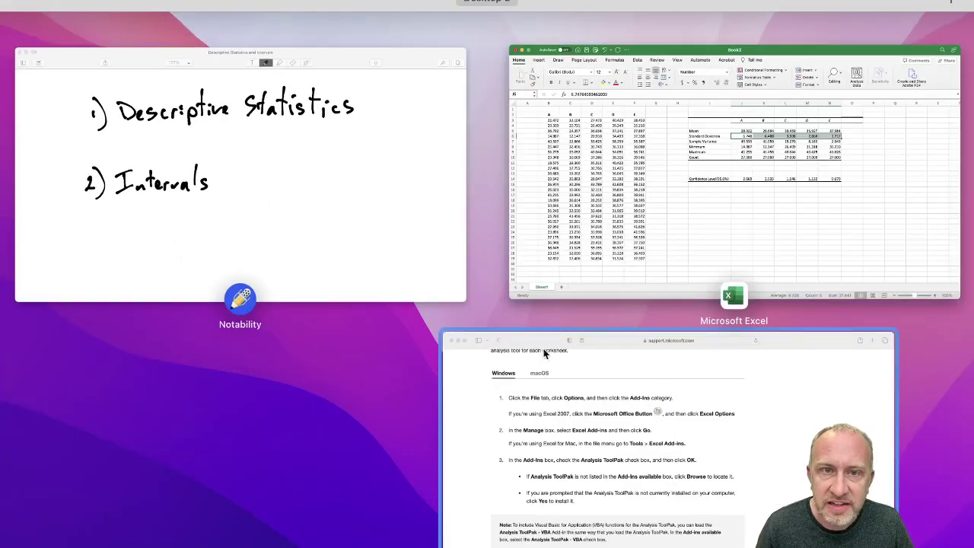
click(365, 216)
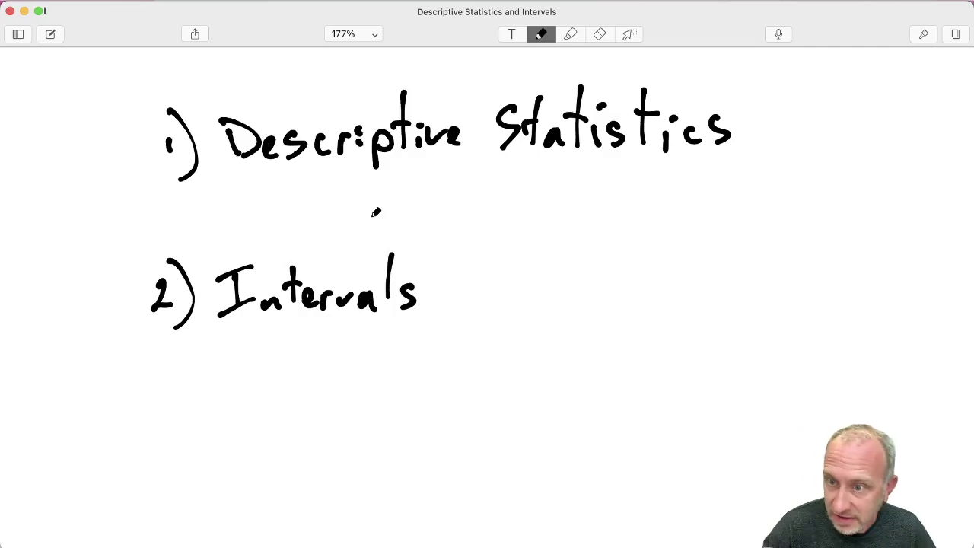
mouse_move(388, 364)
mouse_down()
mouse_move(419, 355)
mouse_move(396, 393)
mouse_up()
drag(388, 349, 417, 346)
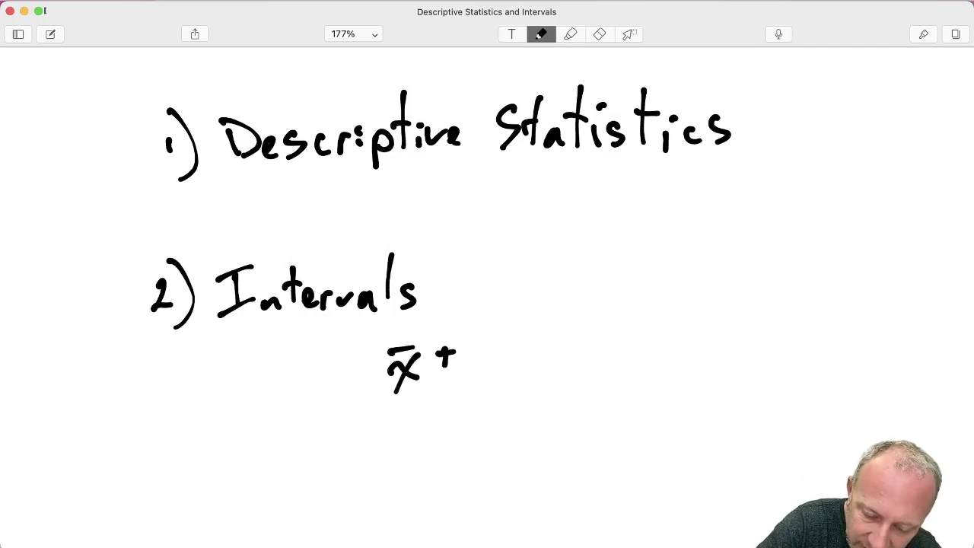
drag(489, 346, 480, 388)
mouse_move(472, 364)
mouse_down()
mouse_move(505, 352)
mouse_move(503, 395)
mouse_move(514, 385)
mouse_up()
mouse_move(528, 362)
mouse_down()
mouse_move(510, 417)
mouse_move(536, 407)
mouse_up()
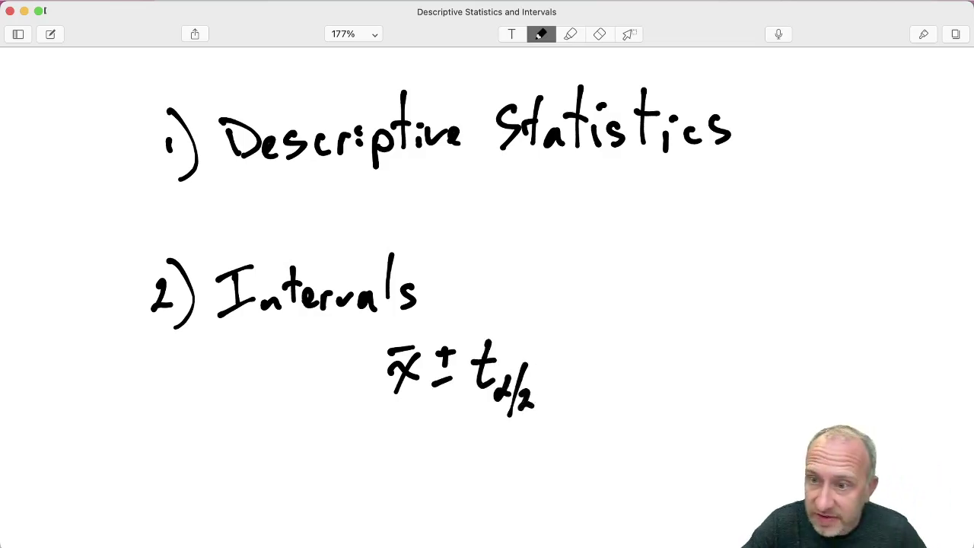
drag(586, 316, 567, 344)
mouse_move(543, 380)
mouse_down()
mouse_move(606, 330)
mouse_move(625, 338)
mouse_up()
drag(597, 387, 618, 383)
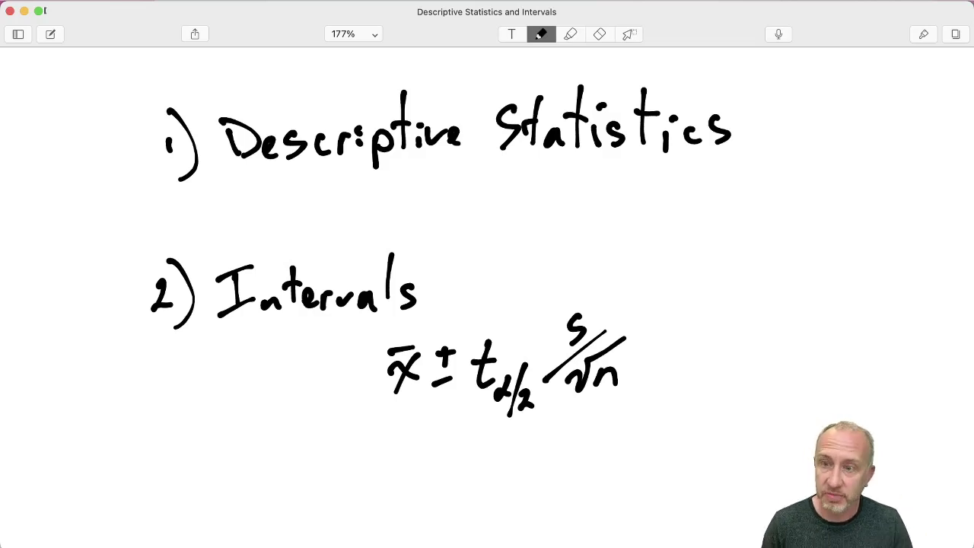
- Draw an interval line below the formula with x̄ at its centre, ends labelled LL and UL, and a brace from x̄ to UL
mouse_move(274, 440)
mouse_down()
mouse_move(274, 495)
mouse_move(354, 464)
mouse_move(727, 465)
mouse_move(718, 491)
mouse_up()
drag(500, 461, 500, 481)
mouse_move(484, 519)
mouse_down()
mouse_move(514, 508)
mouse_move(490, 533)
mouse_up()
drag(487, 496, 509, 493)
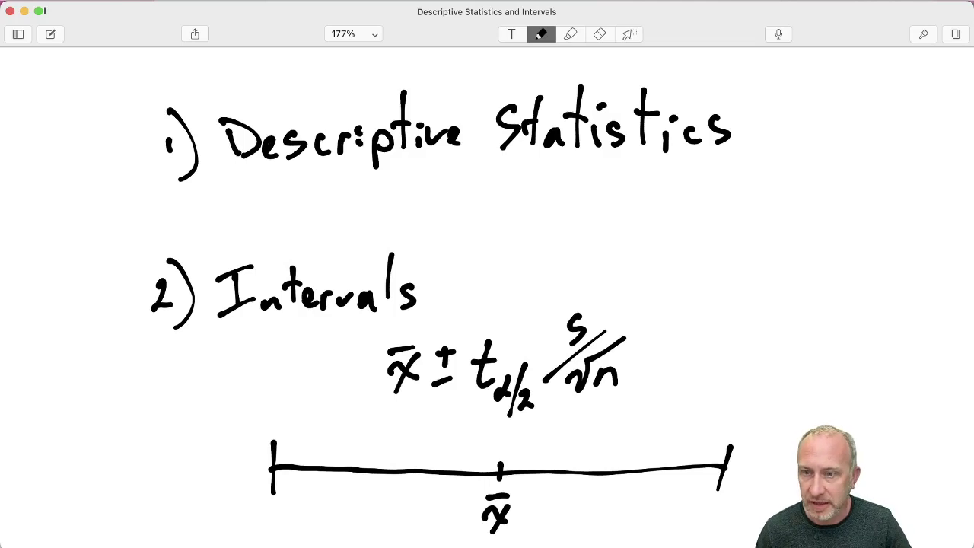
mouse_move(695, 501)
mouse_down()
mouse_move(717, 497)
mouse_move(739, 520)
mouse_up()
mouse_move(242, 502)
mouse_down()
mouse_move(236, 526)
mouse_move(260, 527)
mouse_up()
mouse_move(273, 501)
mouse_down()
mouse_move(266, 513)
mouse_move(283, 525)
mouse_up()
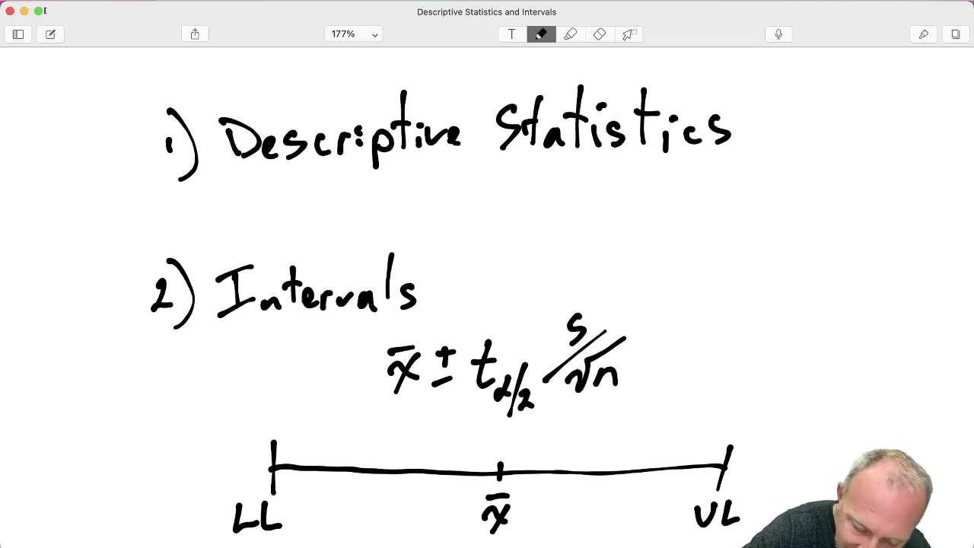
mouse_move(500, 471)
mouse_down()
mouse_move(538, 441)
mouse_move(730, 454)
mouse_up()
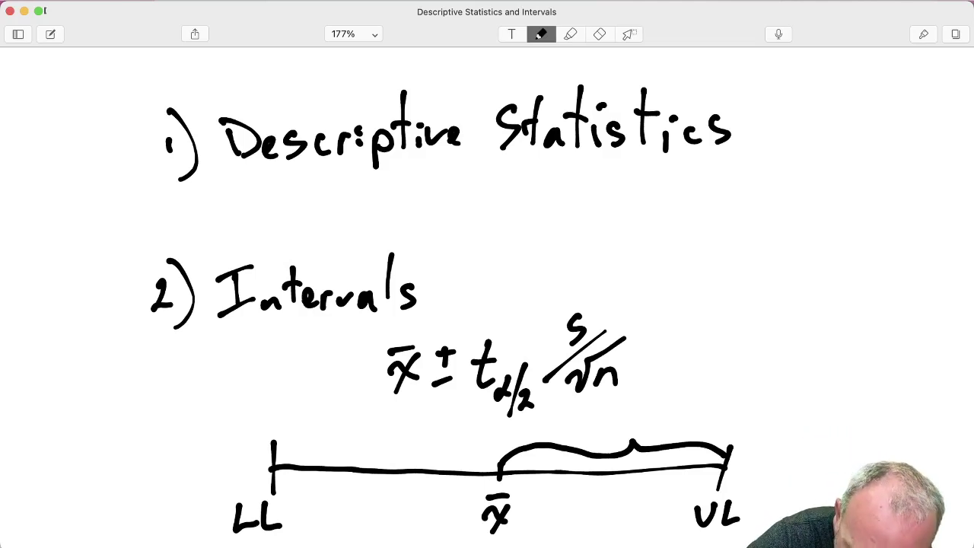
- Box the t α/2 · s/√n term of the formula and label it "margin of error" with an arrow
mouse_move(475, 292)
mouse_down()
mouse_move(470, 431)
mouse_move(624, 303)
mouse_move(632, 419)
mouse_move(464, 431)
mouse_up()
mouse_move(611, 244)
mouse_down()
mouse_move(571, 291)
mouse_move(584, 289)
mouse_up()
mouse_move(615, 234)
mouse_down()
mouse_move(620, 224)
mouse_move(694, 223)
mouse_move(687, 259)
mouse_up()
drag(708, 222, 710, 239)
mouse_move(709, 202)
mouse_down()
mouse_move(735, 229)
mouse_move(773, 216)
mouse_up()
mouse_move(796, 177)
mouse_down()
mouse_move(791, 229)
mouse_move(805, 203)
mouse_up()
mouse_move(690, 284)
mouse_down()
mouse_move(694, 274)
mouse_move(700, 297)
mouse_up()
mouse_move(710, 298)
mouse_down()
mouse_move(722, 278)
mouse_move(773, 275)
mouse_up()
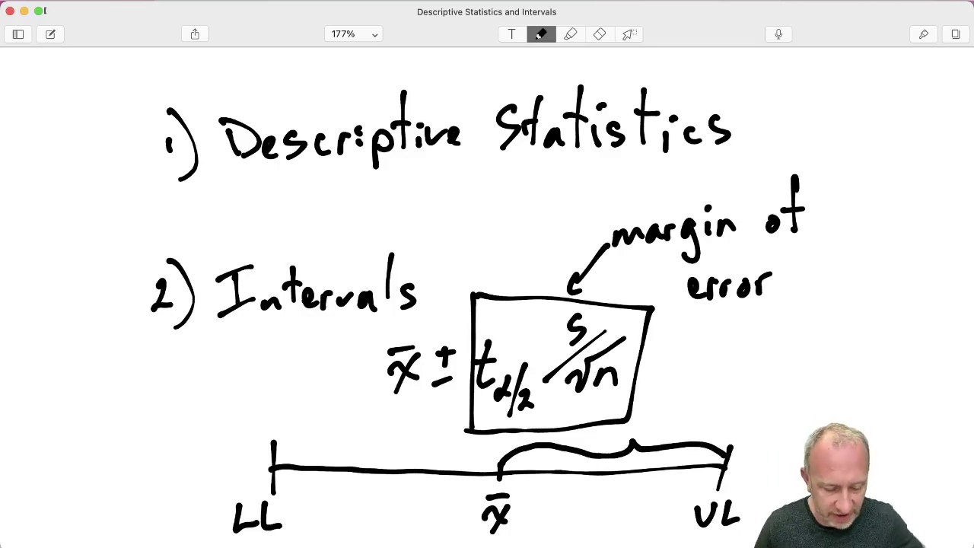
- Switch back to the Excel workbook and change the label in I14 to "Margin of Error (95.0%)"
key(ctrl+Up)
click(788, 199)
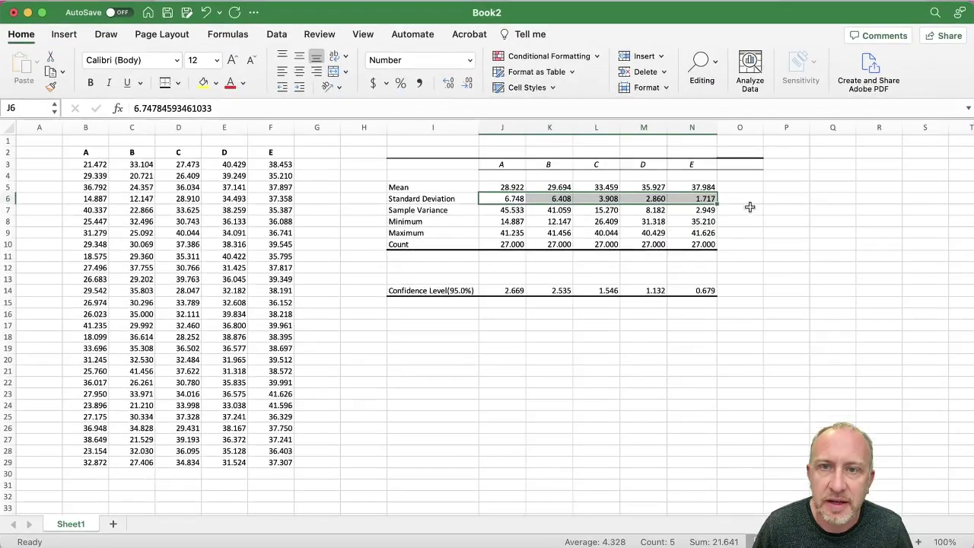
click(417, 294)
scroll(487, 310, right, 1)
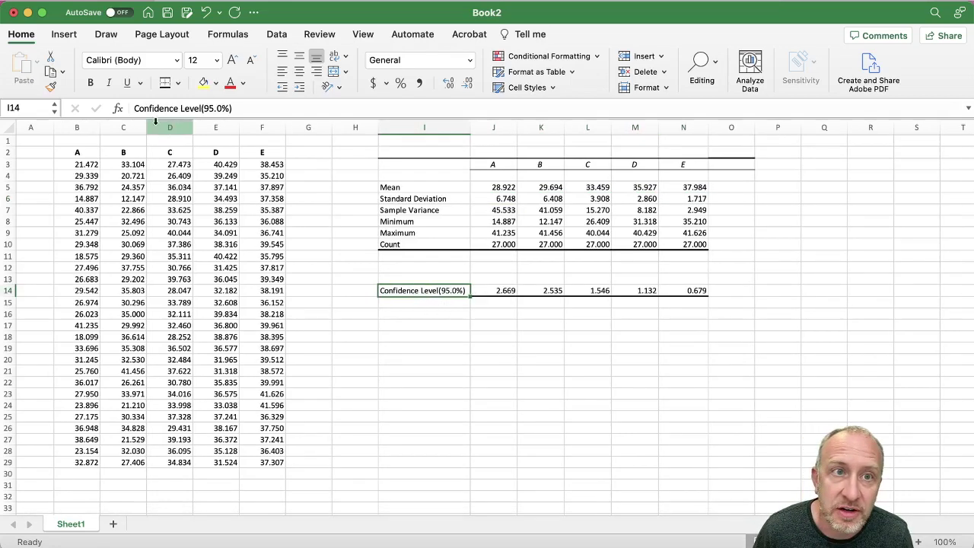
drag(135, 108, 204, 109)
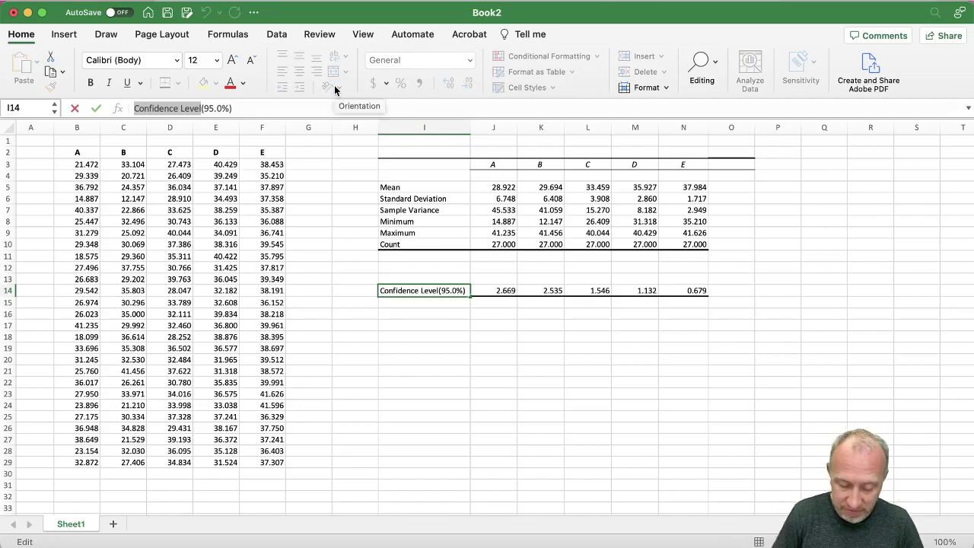
text(Margin)
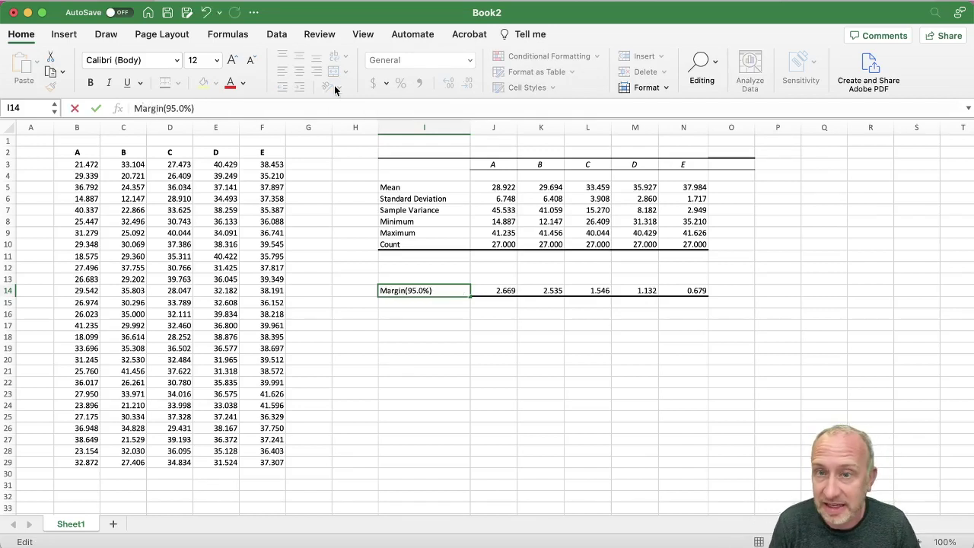
text( of Er)
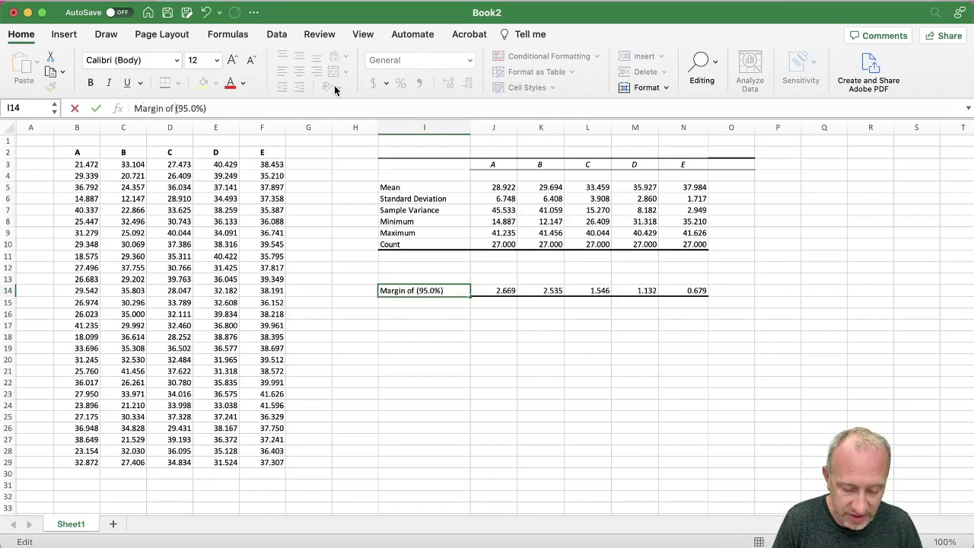
text(ror)
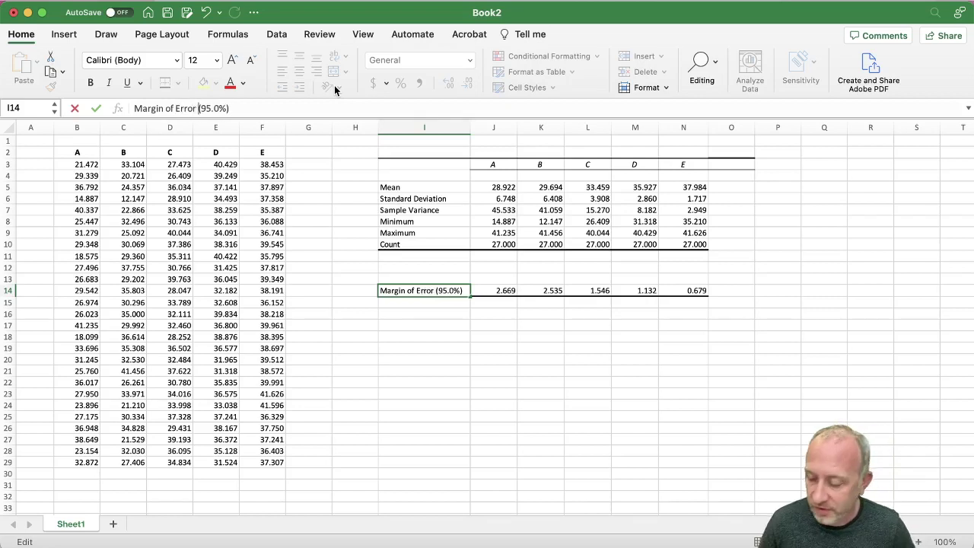
key(Return)
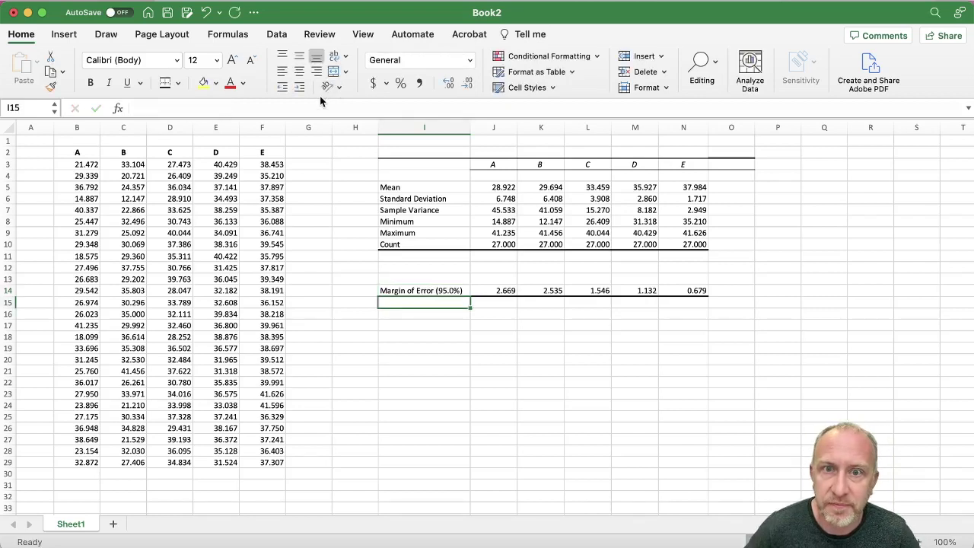
- Enter the labels "Upper Limit" in I16 and "Lower Limit" in I17
click(441, 315)
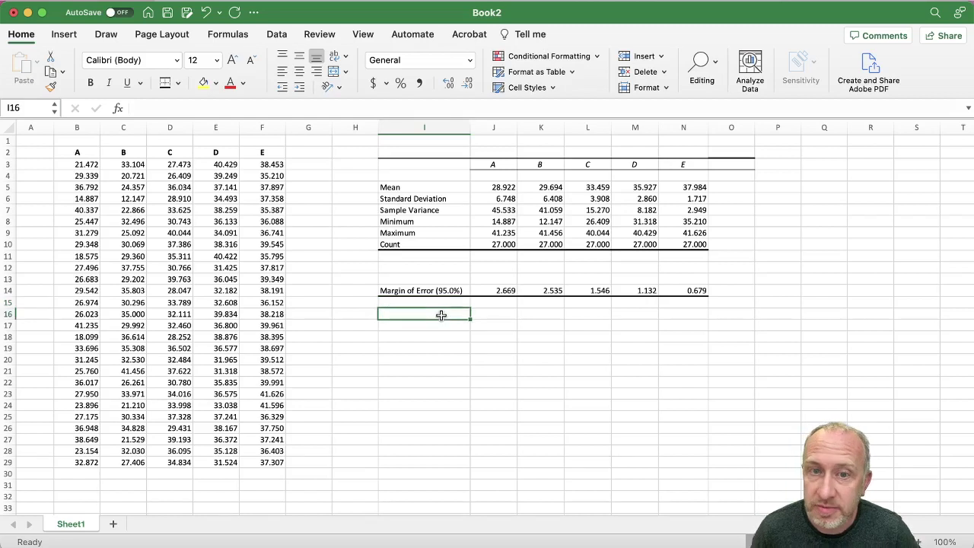
text(Upper Limit)
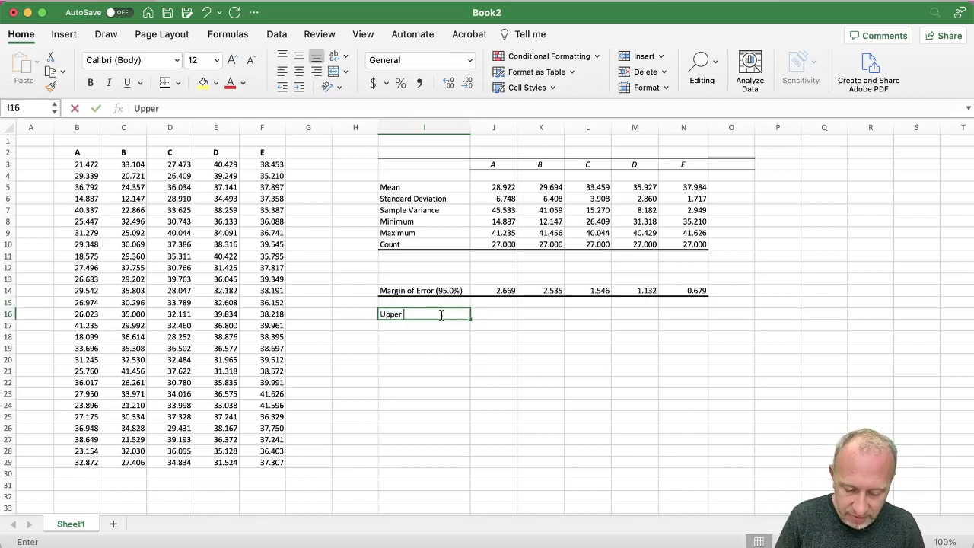
key(Return)
text(Lower )
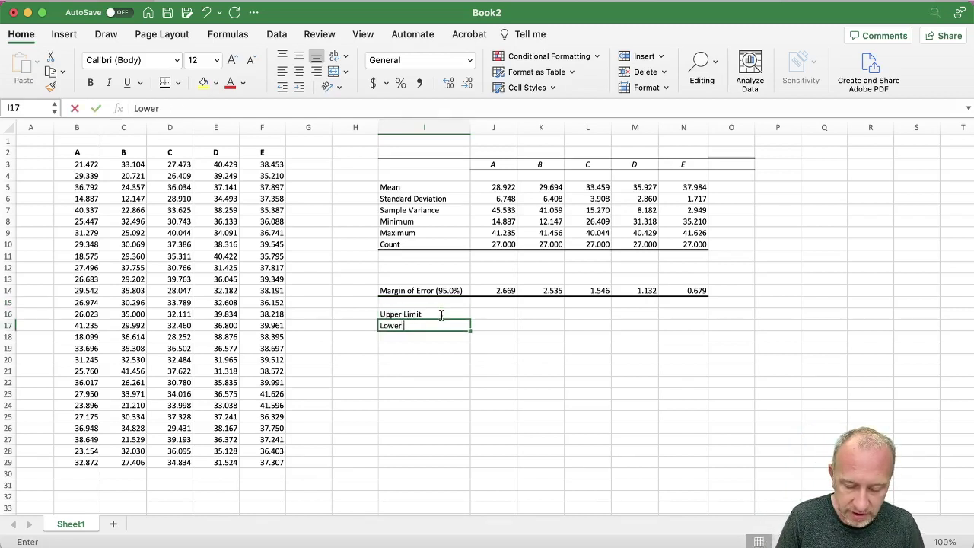
text(Limit)
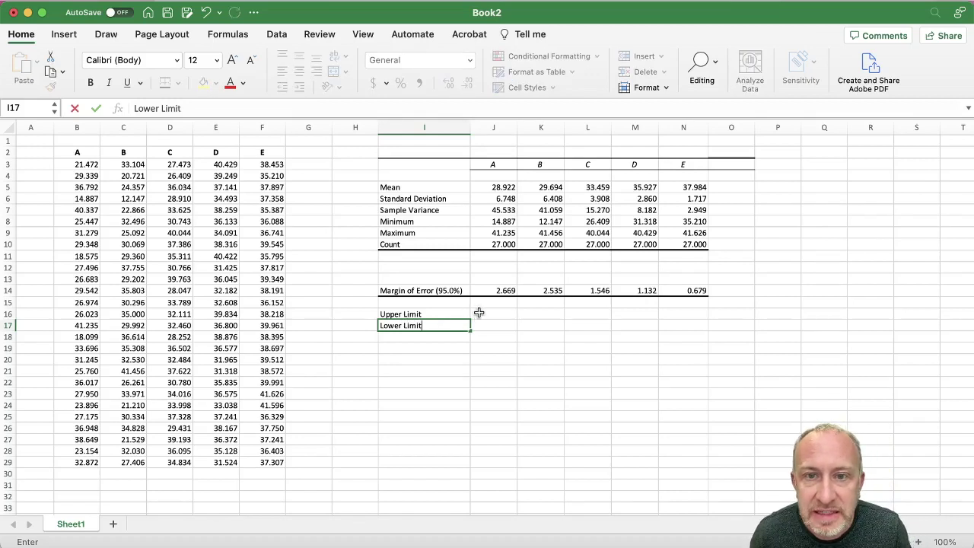
click(478, 313)
- Compare group A's mean in J5 with its margin of error in J14
click(500, 187)
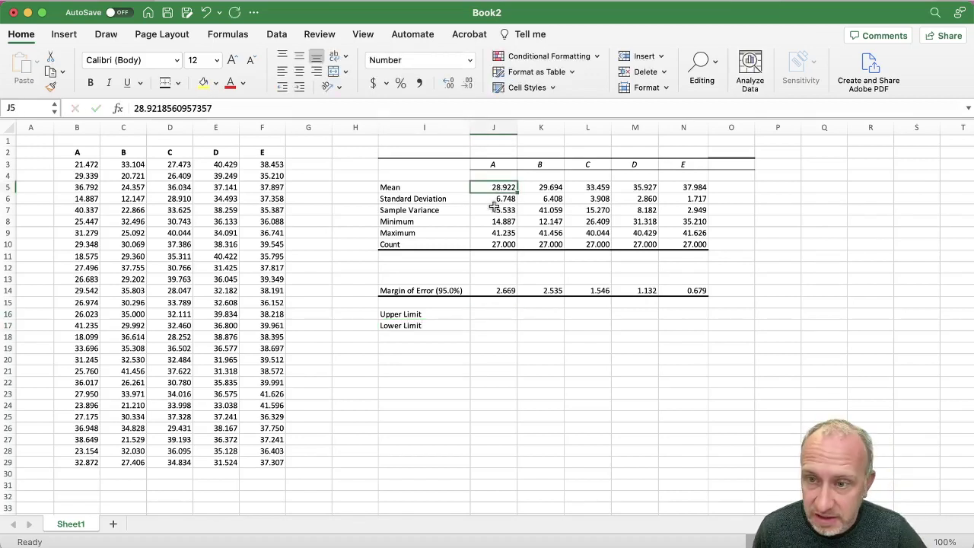
click(492, 292)
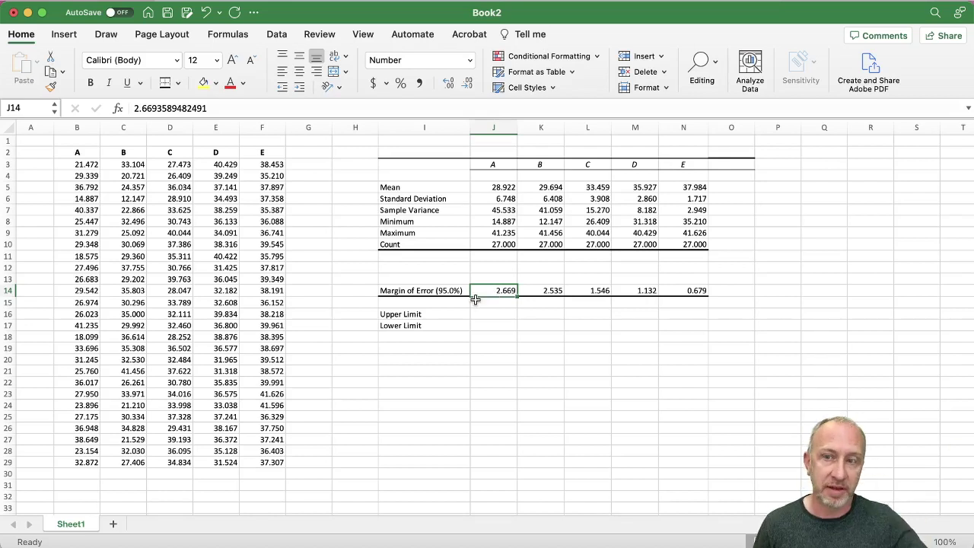
click(508, 187)
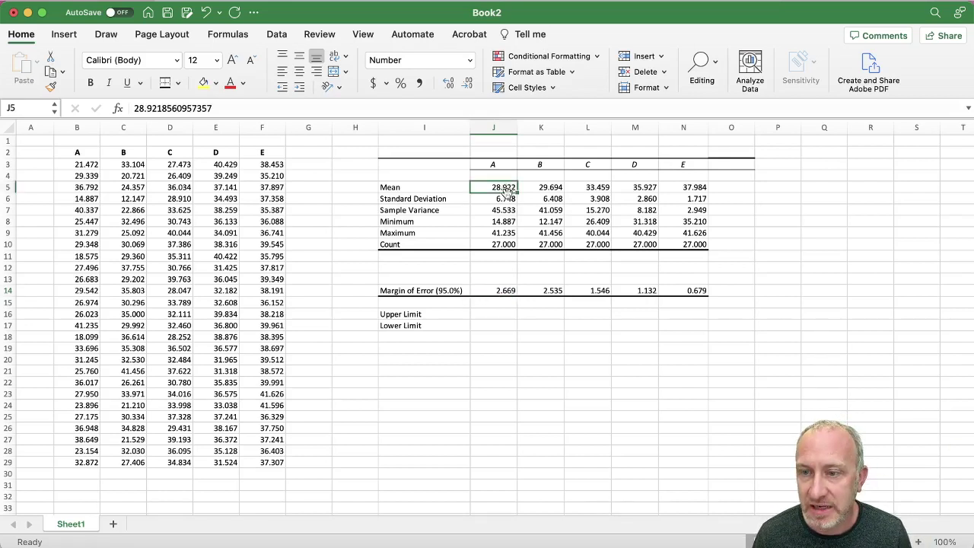
click(494, 289)
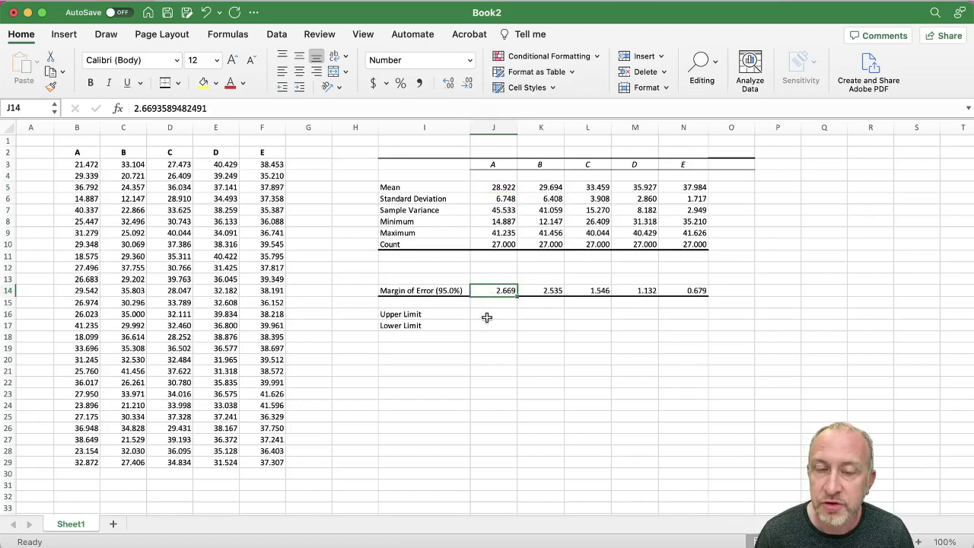
- Calculate group A's upper limit in J16 by adding the mean and the margin of error with =J5+J14
click(492, 312)
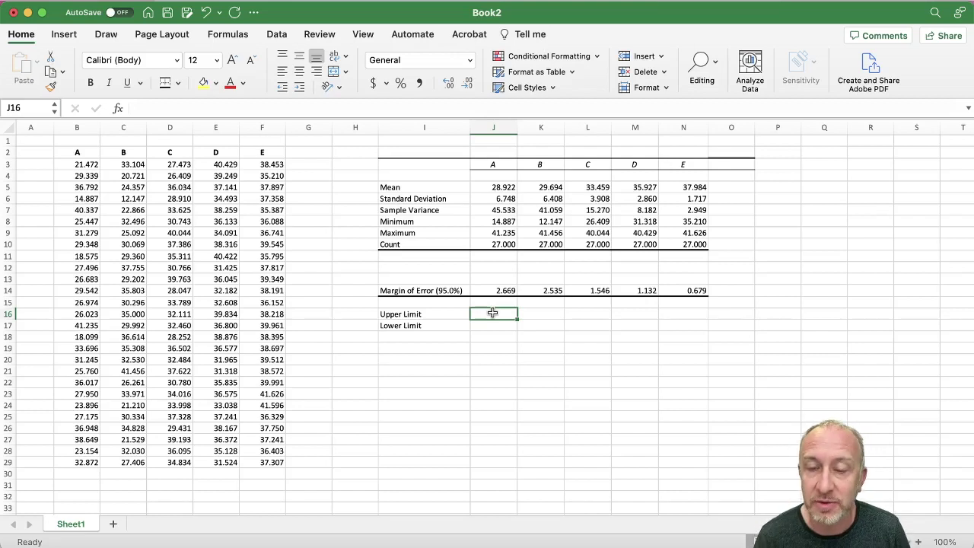
text(=)
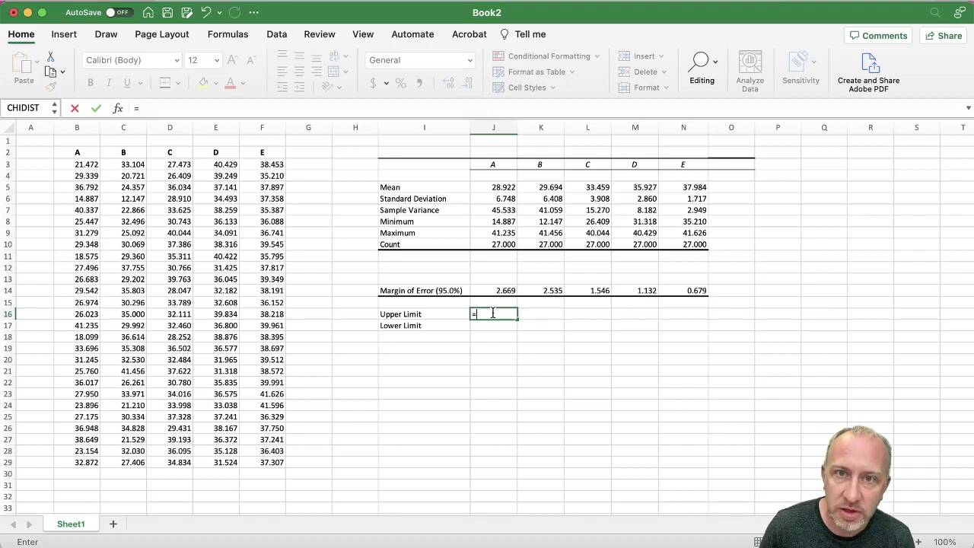
click(495, 187)
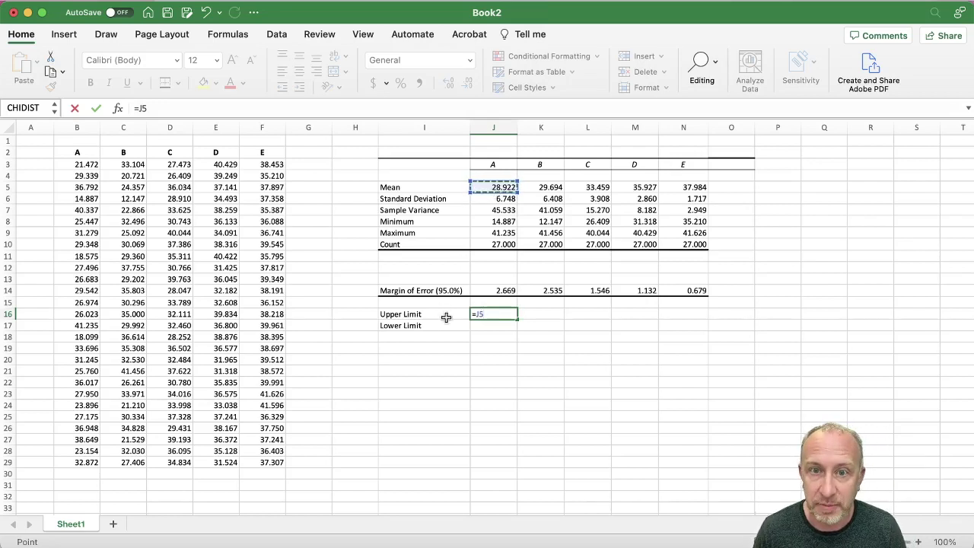
text(+)
click(500, 290)
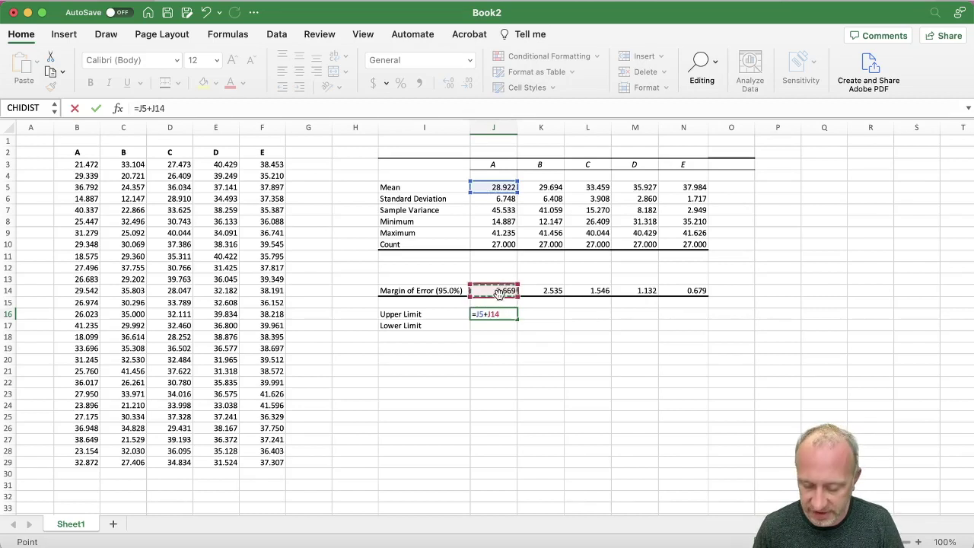
key(Return)
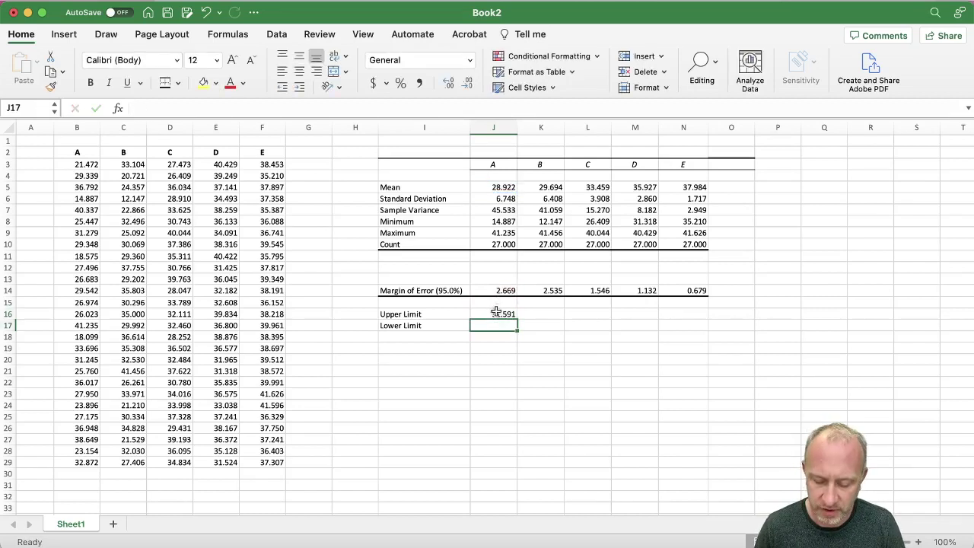
- Calculate group A's lower limit in J17 by subtracting the margin of error from the mean with =J5-J14
text(=)
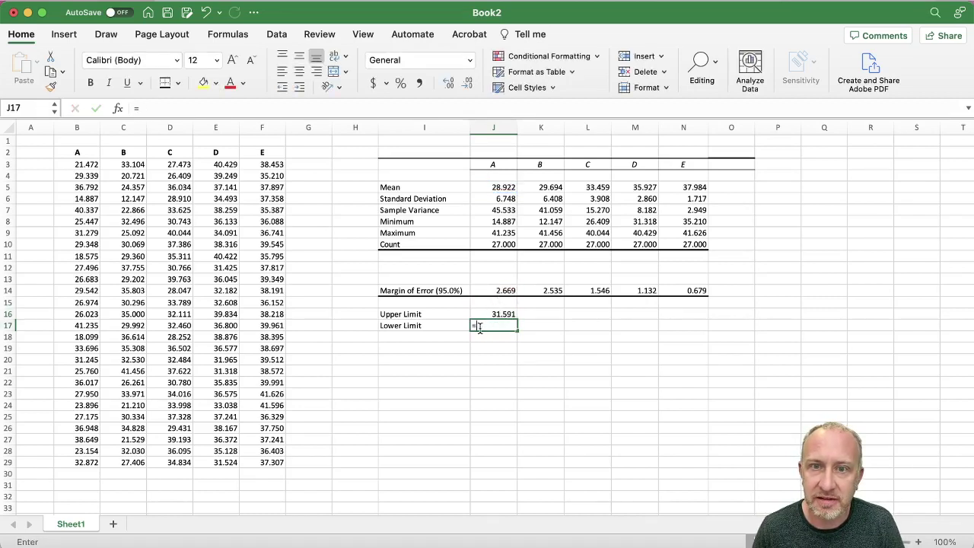
click(483, 189)
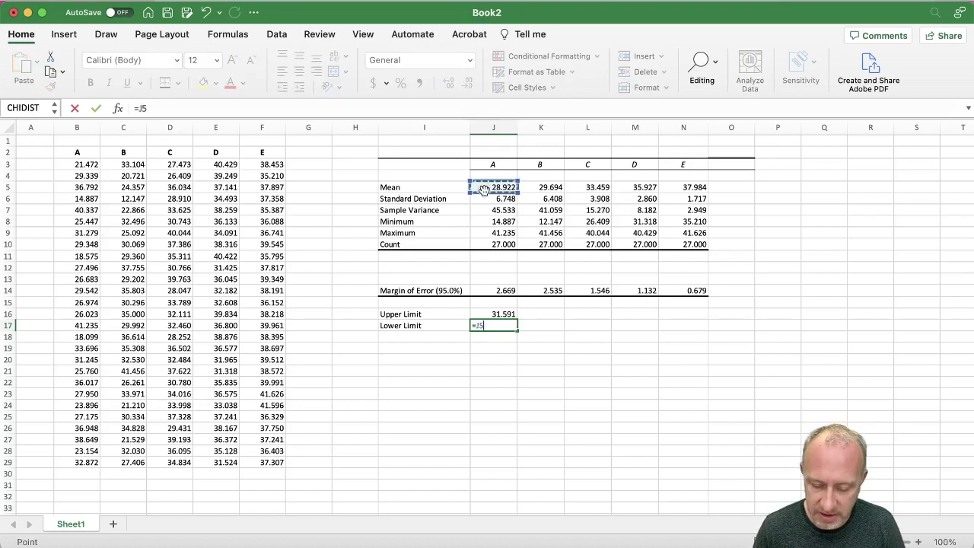
text(-)
click(493, 291)
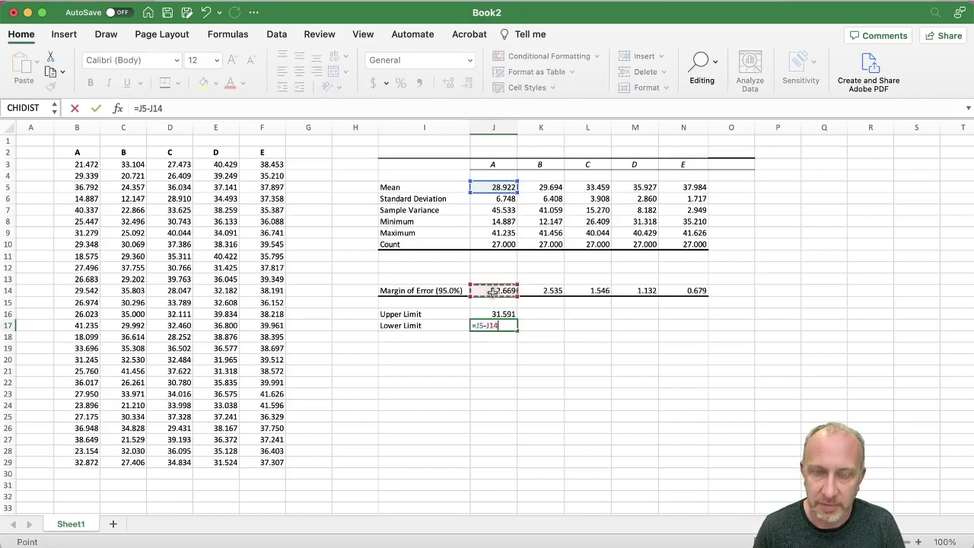
key(Return)
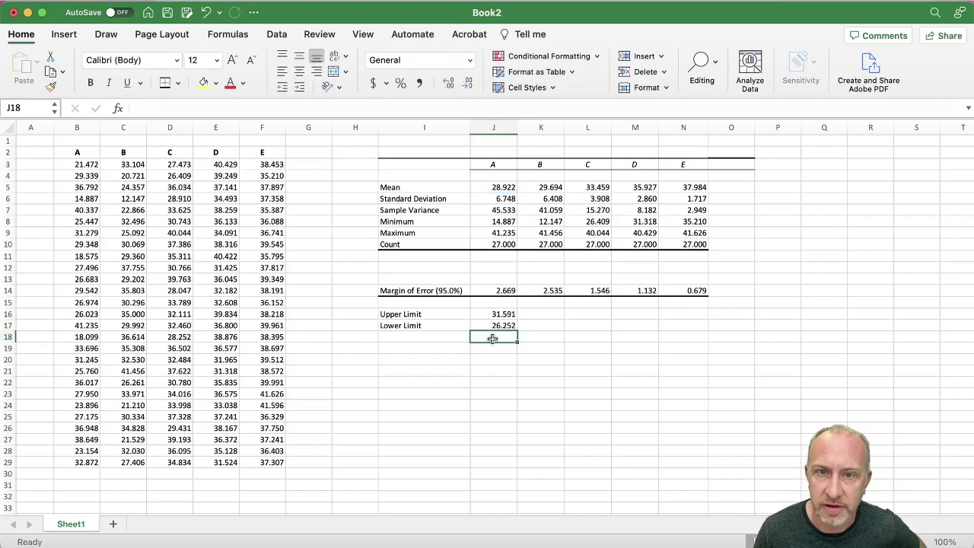
- Fill the limit formulas in J16:J17 across to column N and check the cell references of the copied upper limits
drag(494, 318, 497, 326)
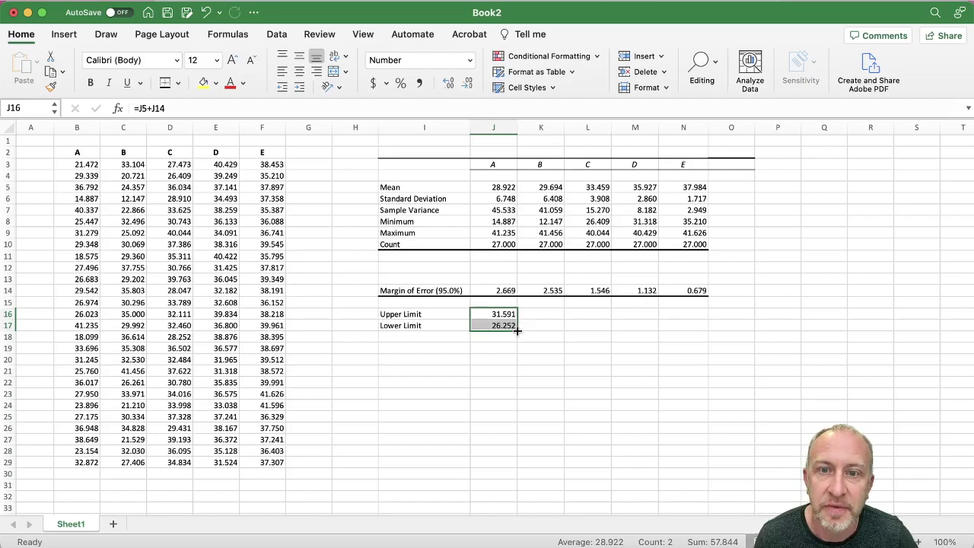
drag(517, 329, 693, 328)
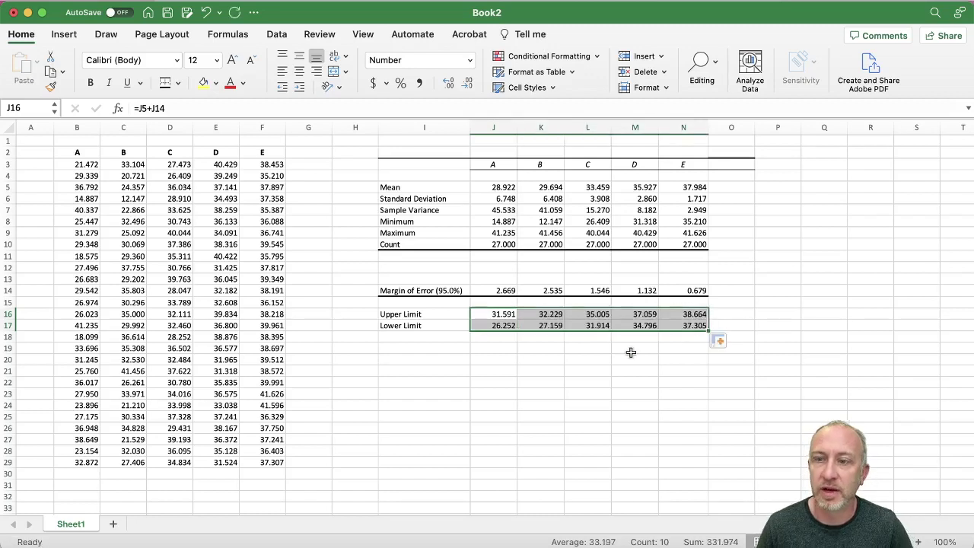
click(551, 313)
click(594, 314)
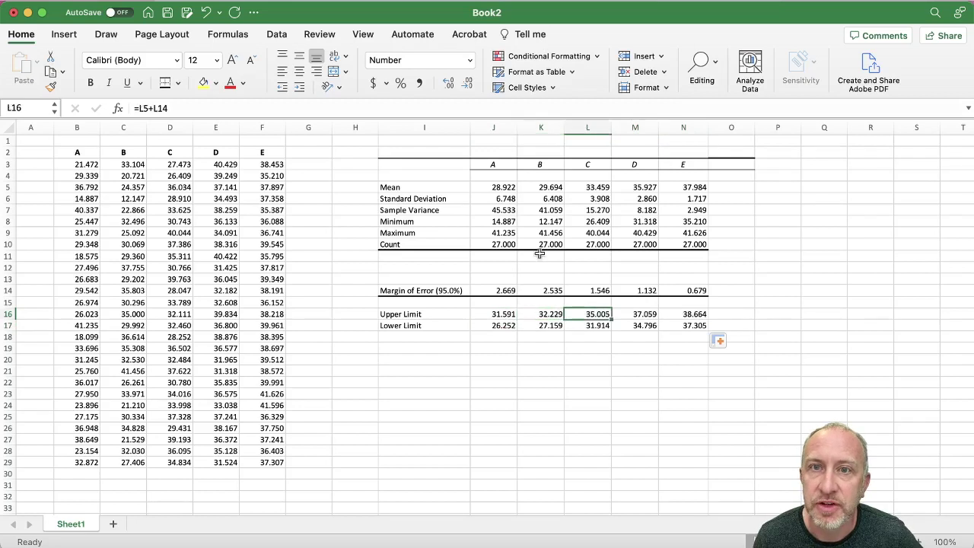
click(518, 108)
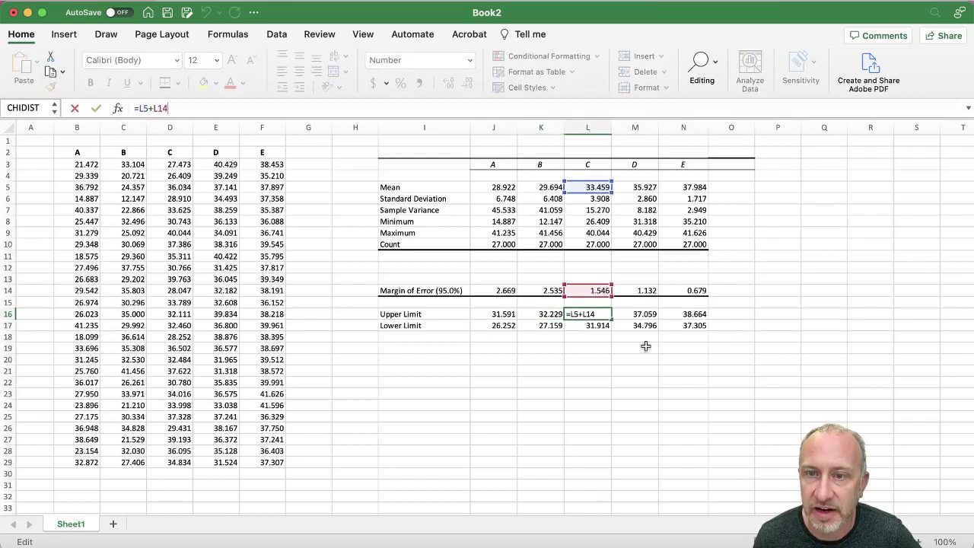
click(643, 314)
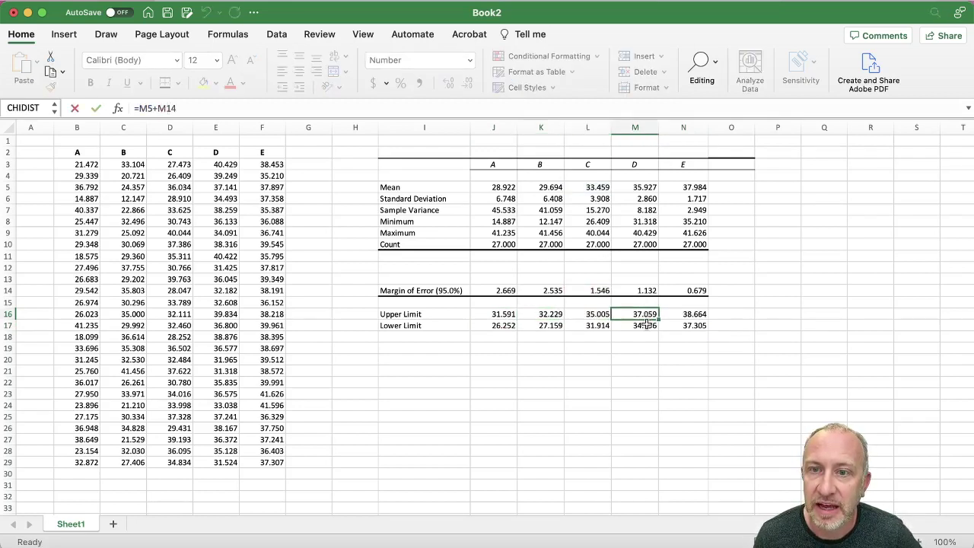
click(596, 108)
click(690, 337)
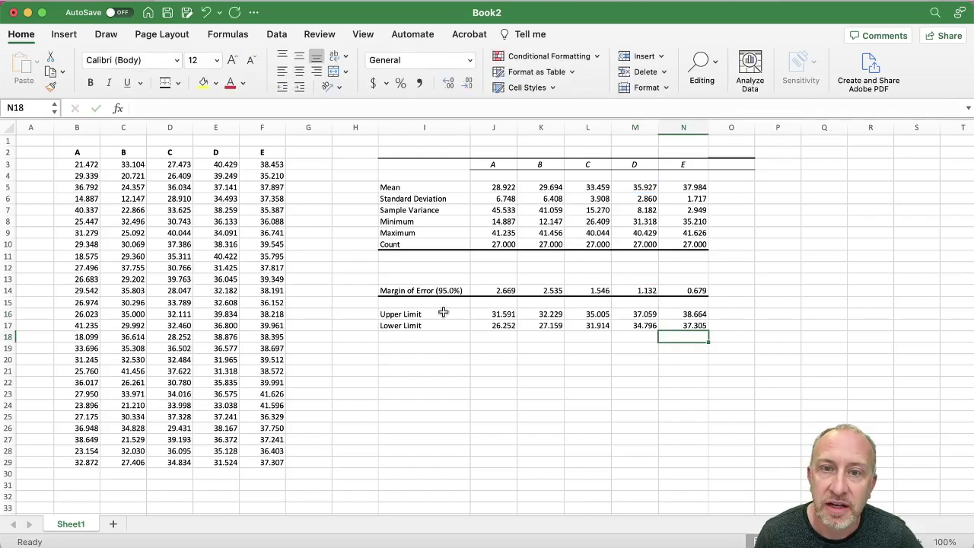
- Copy the group headings A to E from J3:N3 into row 15 above the limits, starting at J15
drag(493, 165, 670, 164)
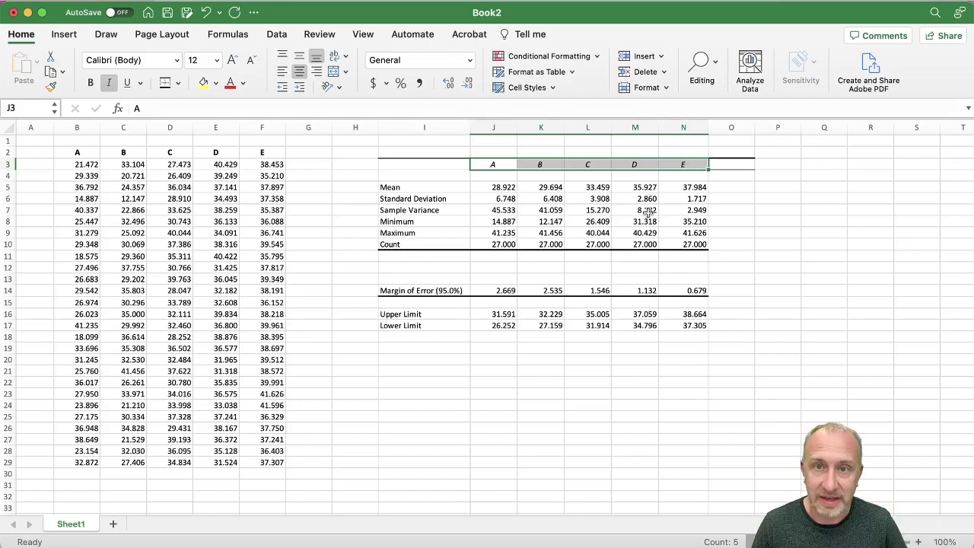
key(super+c)
click(504, 304)
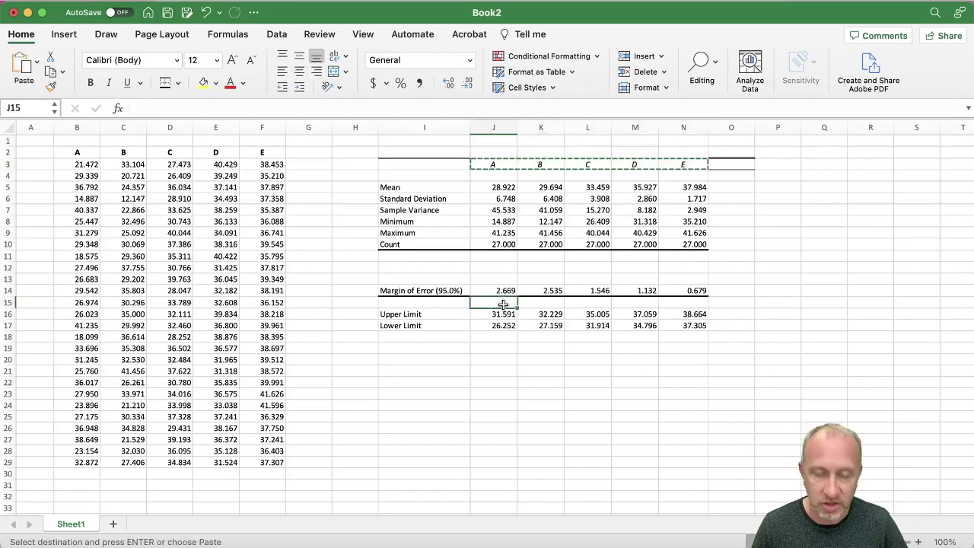
key(super+v)
- Add a bottom border to the confidence limits table in I15:N18
drag(446, 305, 673, 336)
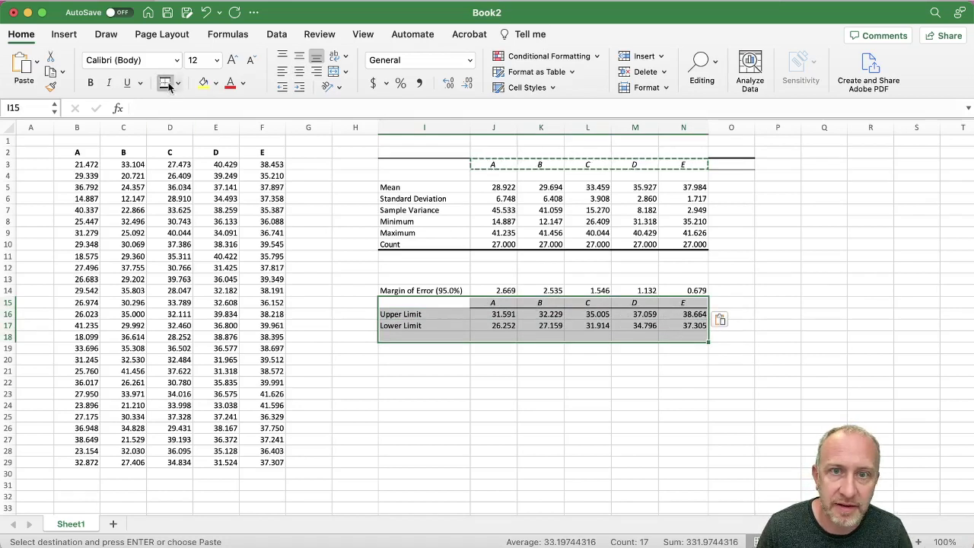
key(Escape)
drag(433, 308, 679, 331)
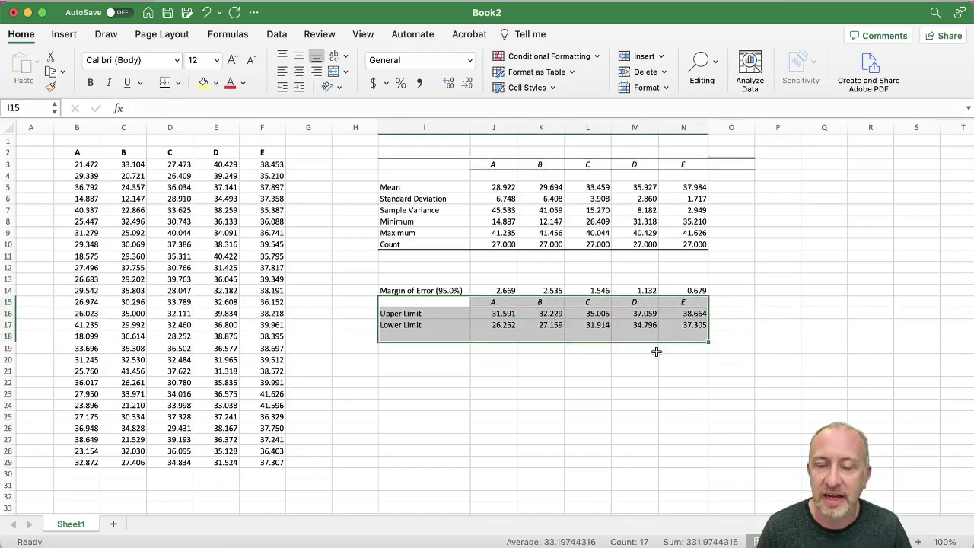
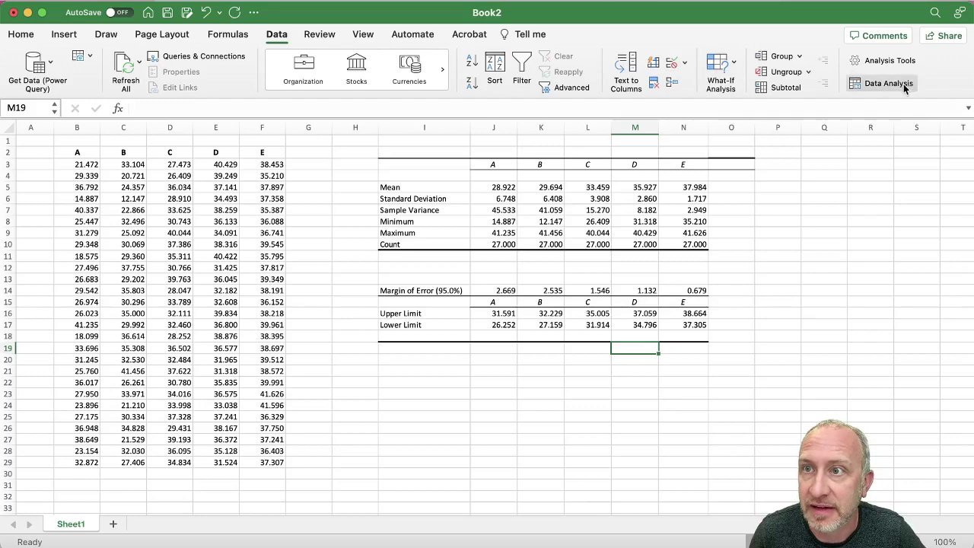
- Start a Descriptive Statistics analysis and set its input range to B3:F29, leaving out the heading row
click(882, 83)
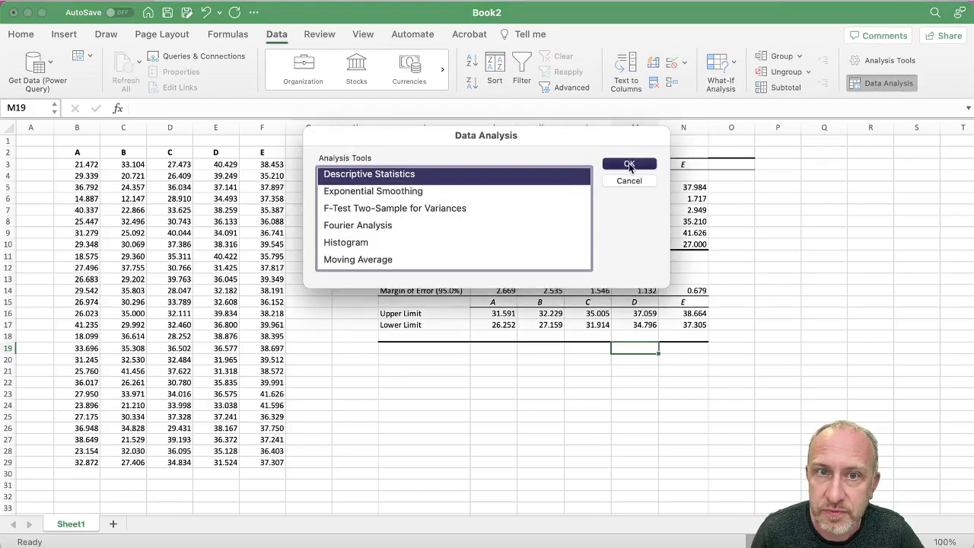
click(629, 163)
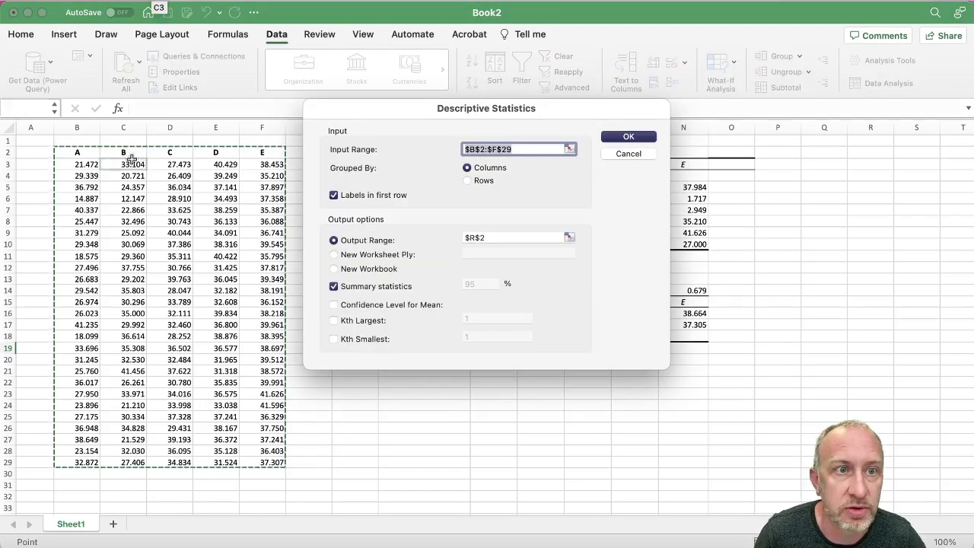
drag(80, 153, 240, 154)
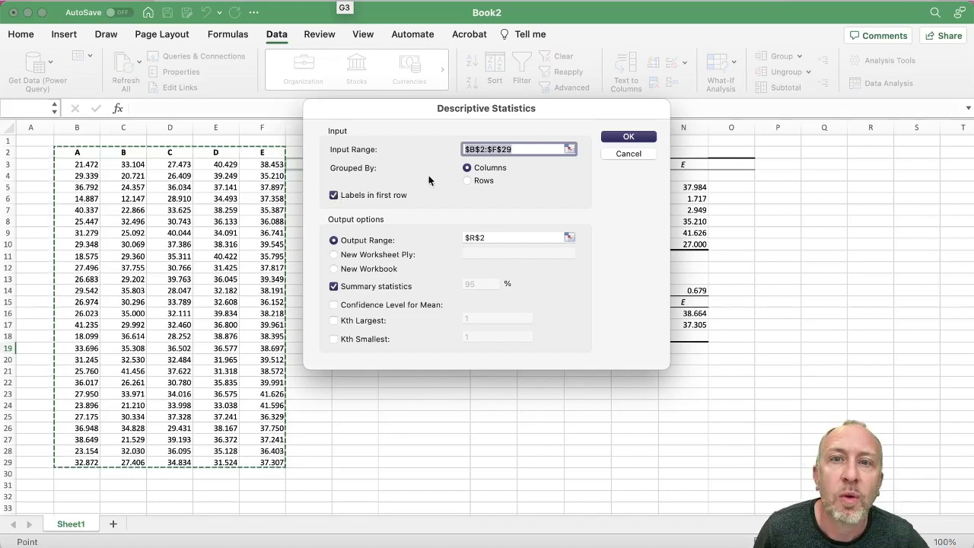
click(569, 150)
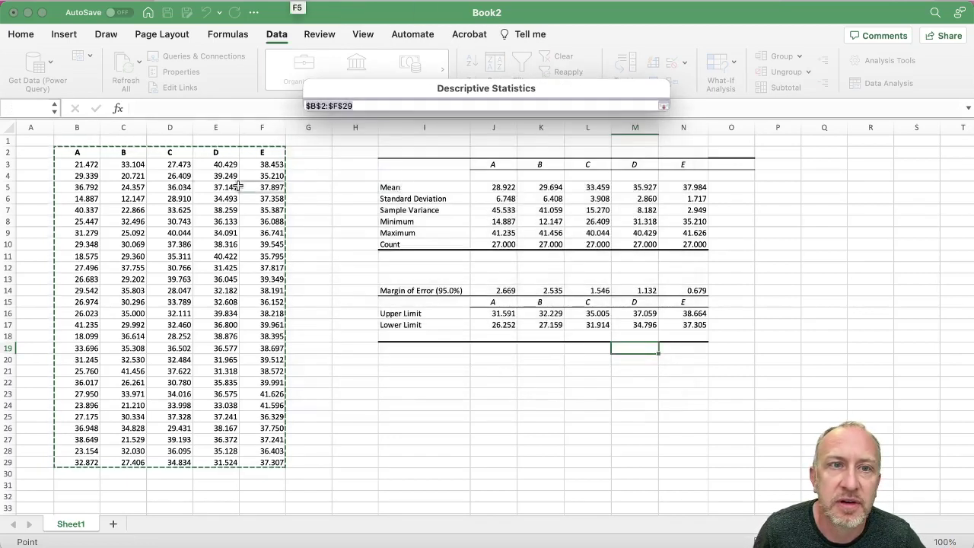
click(80, 165)
drag(84, 165, 217, 324)
drag(234, 440, 282, 461)
click(662, 106)
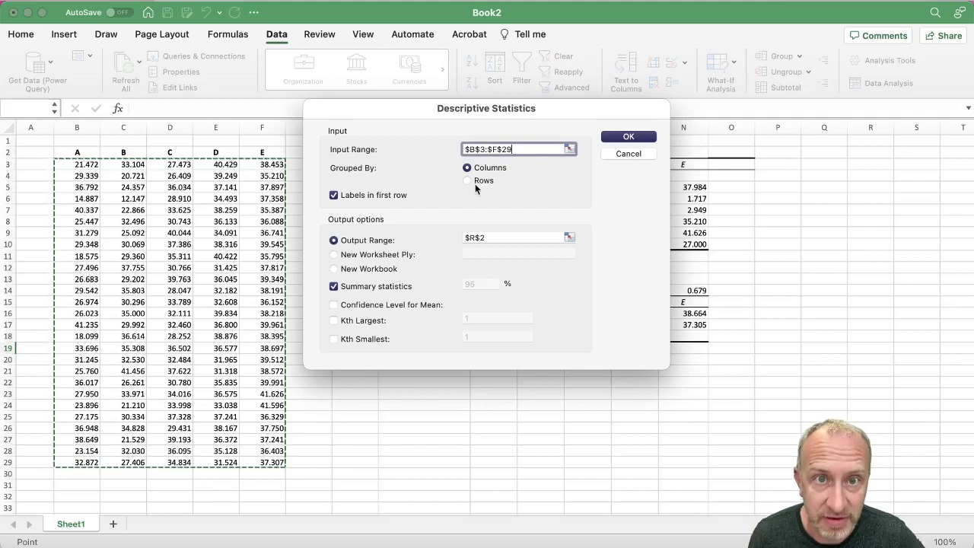
- Run the analysis without labels in the first row, with output at R2, and examine the column headings it produces
click(335, 195)
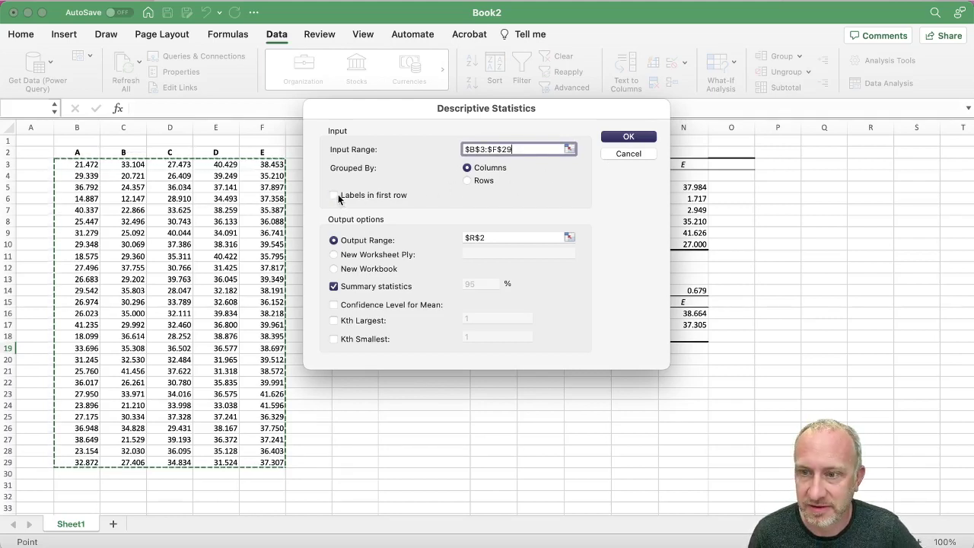
click(571, 237)
click(853, 155)
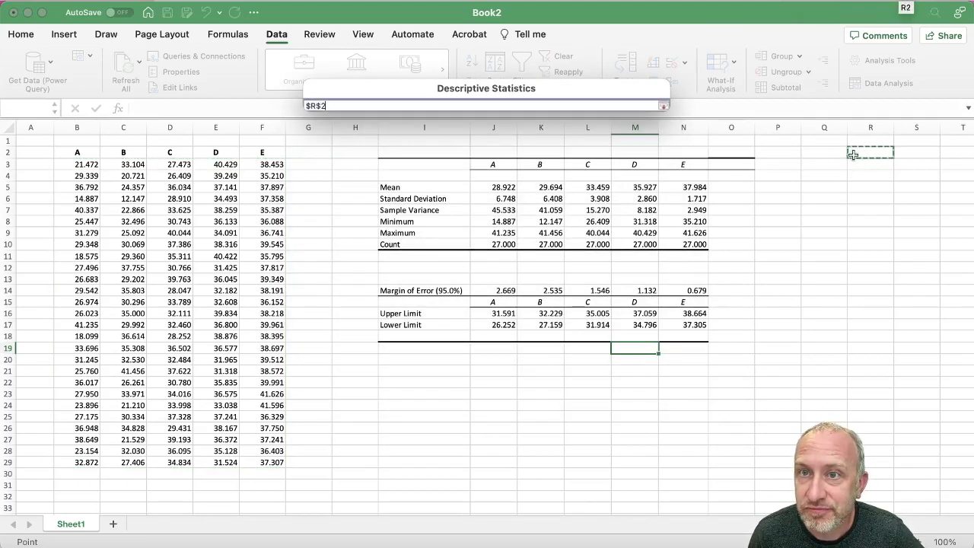
click(664, 108)
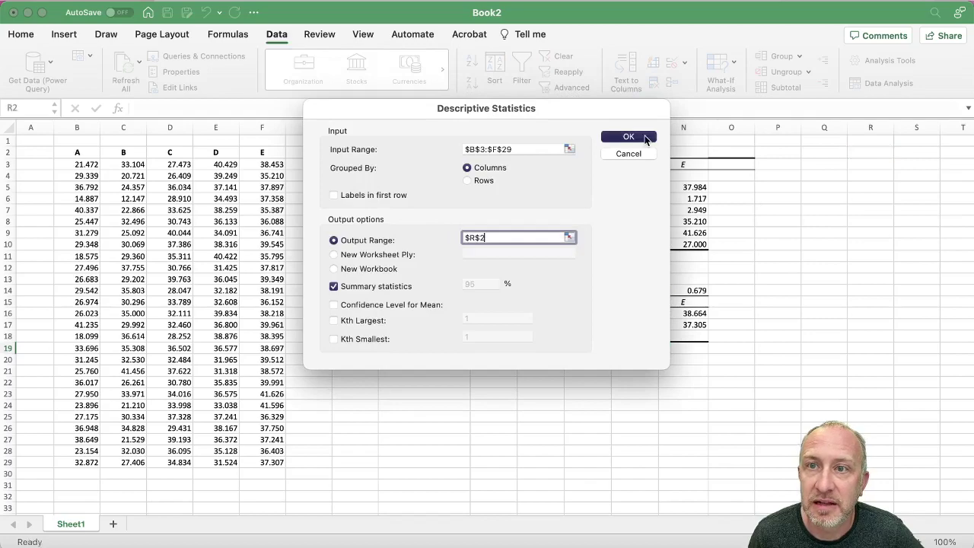
click(645, 138)
scroll(777, 301, left, 5)
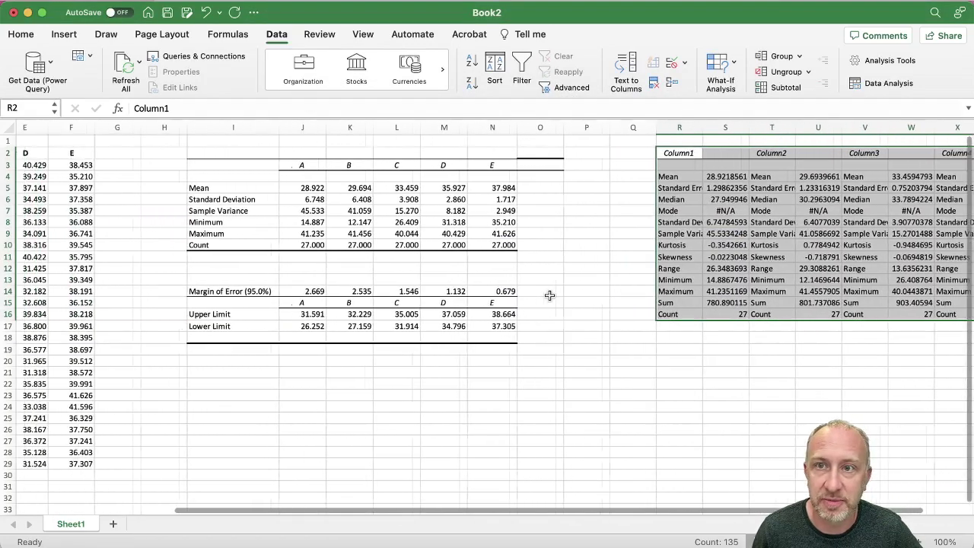
drag(643, 154, 829, 155)
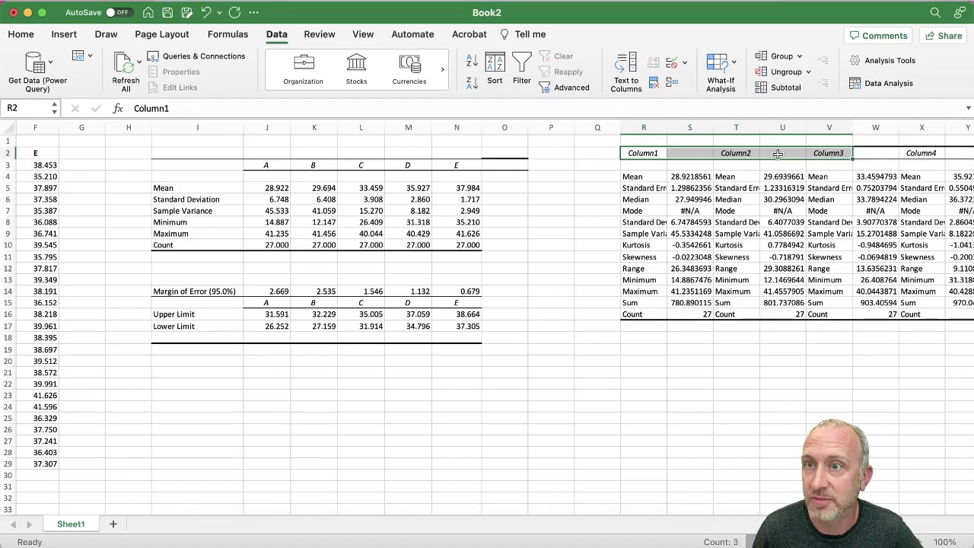
- Rerun Descriptive Statistics on B3:F29 with labels in first row enabled, overwriting the output at R2, and check the heading in R2
click(886, 85)
click(639, 165)
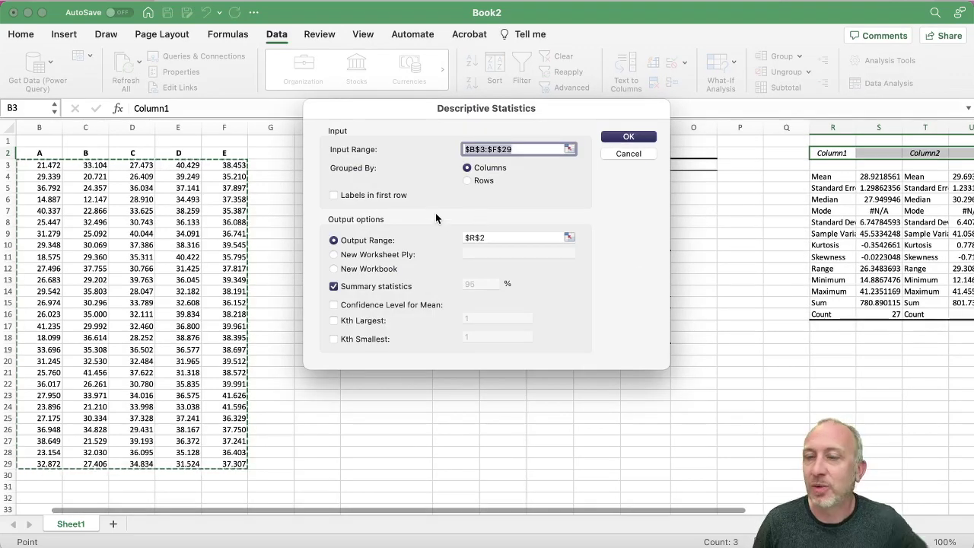
click(334, 195)
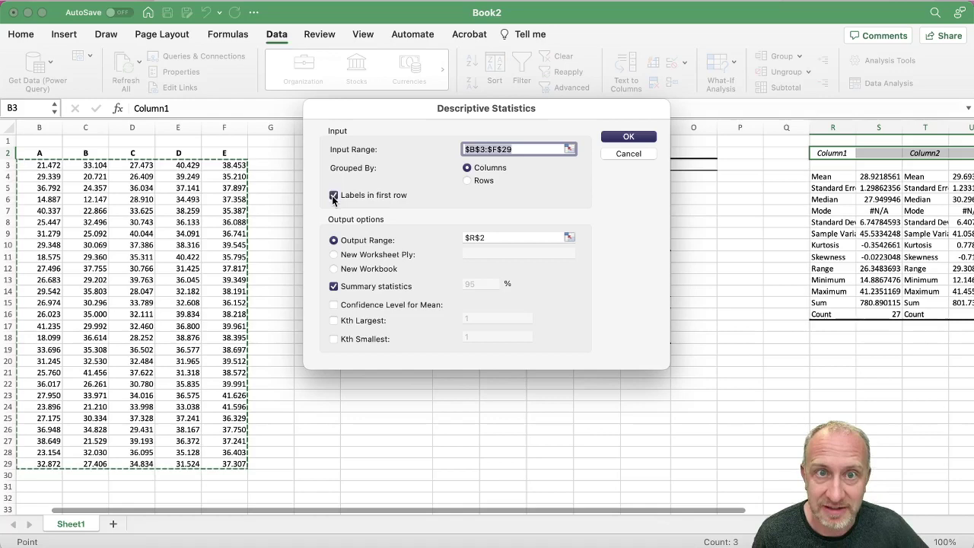
click(625, 138)
click(537, 282)
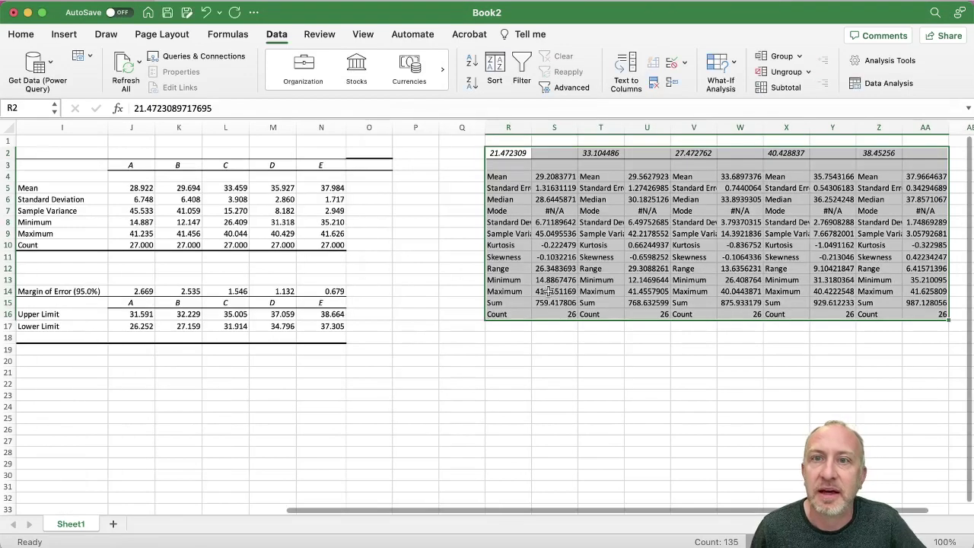
scroll(547, 245, left, 3)
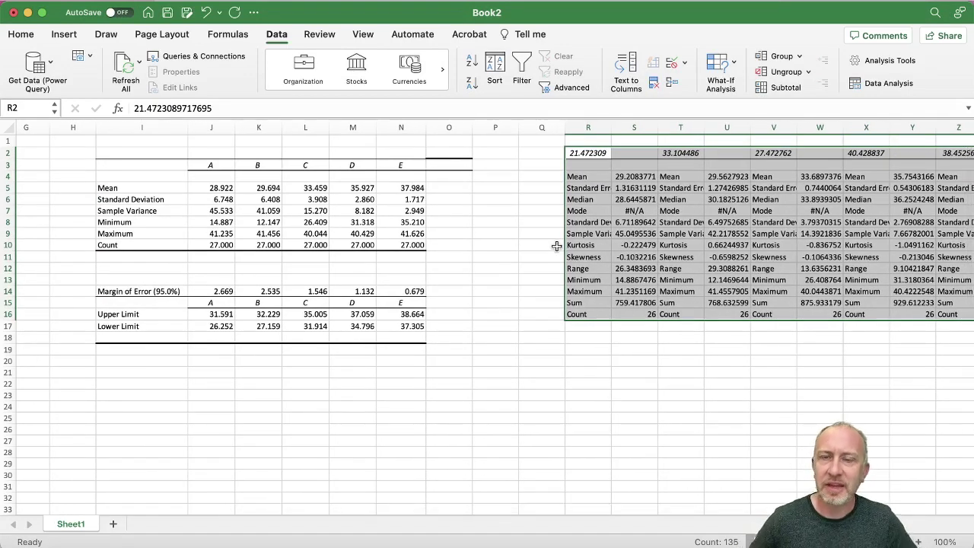
click(591, 153)
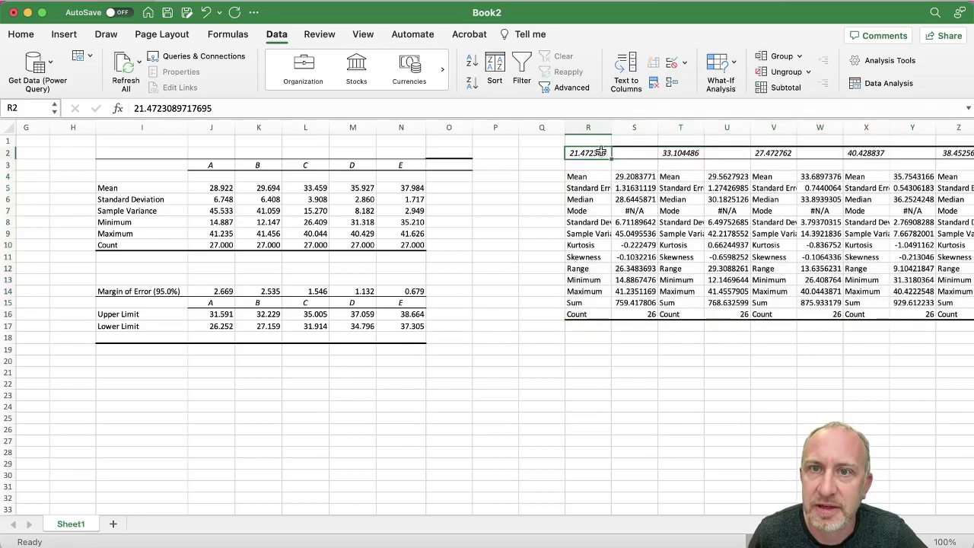
- Hide columns H through P so the raw data sits beside the new statistics output
scroll(505, 236, left, 1)
drag(107, 130, 533, 127)
right_click(522, 126)
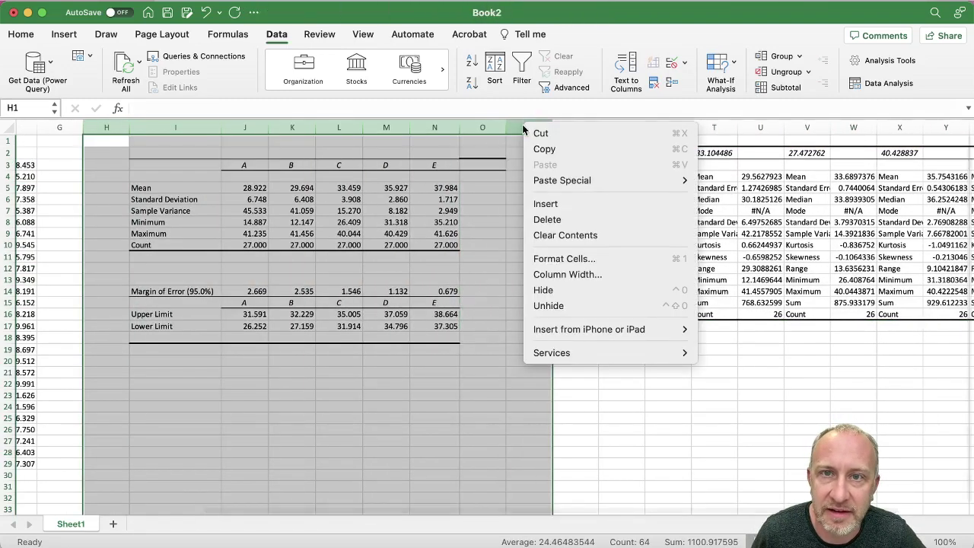
click(576, 286)
scroll(306, 256, left, 6)
scroll(305, 256, right, 1)
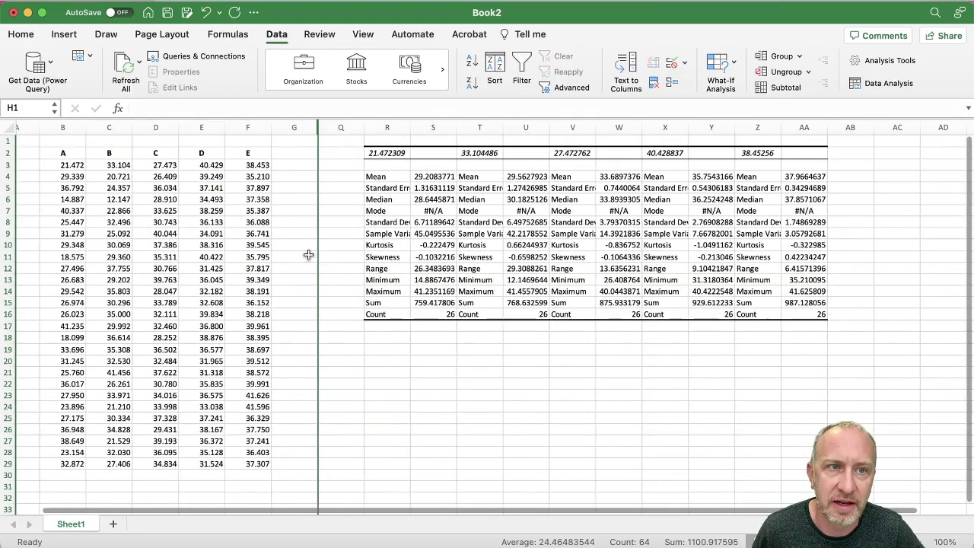
- Compare the first data value in B3 with the output heading in R2, and examine the statistics and count in S4:S16
click(67, 165)
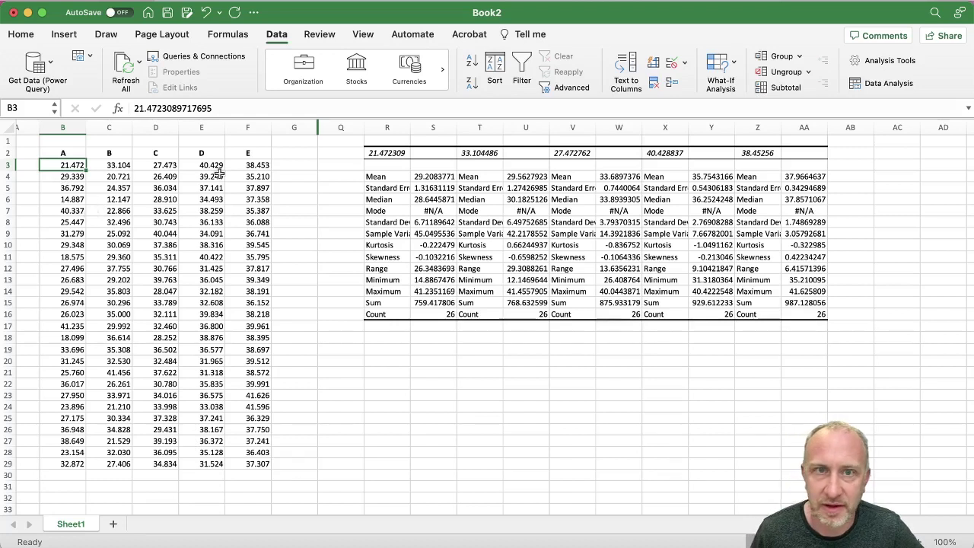
click(386, 154)
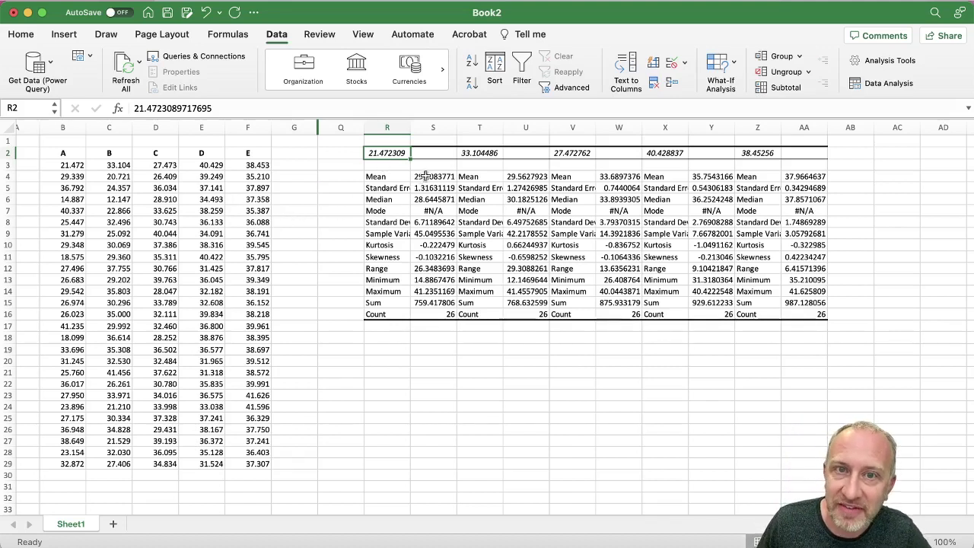
drag(426, 177, 431, 305)
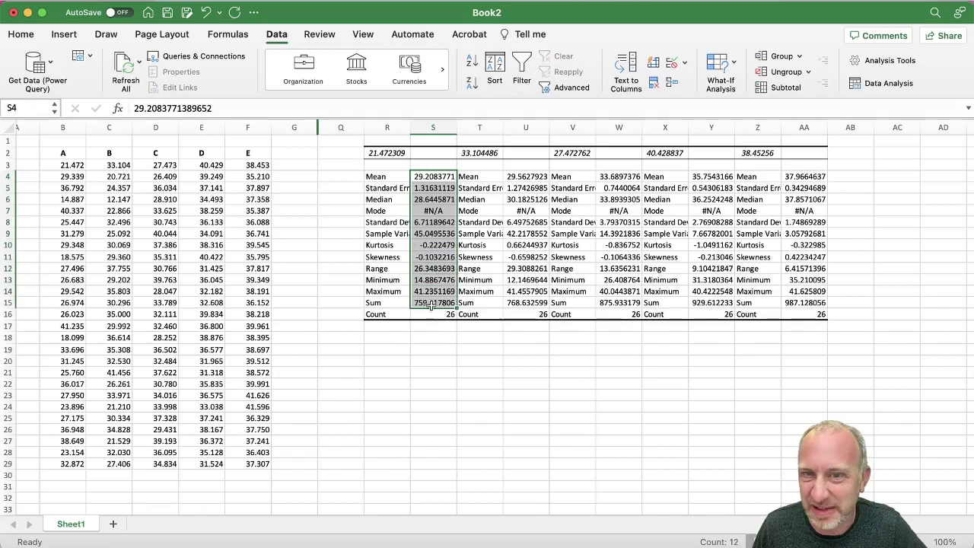
click(433, 317)
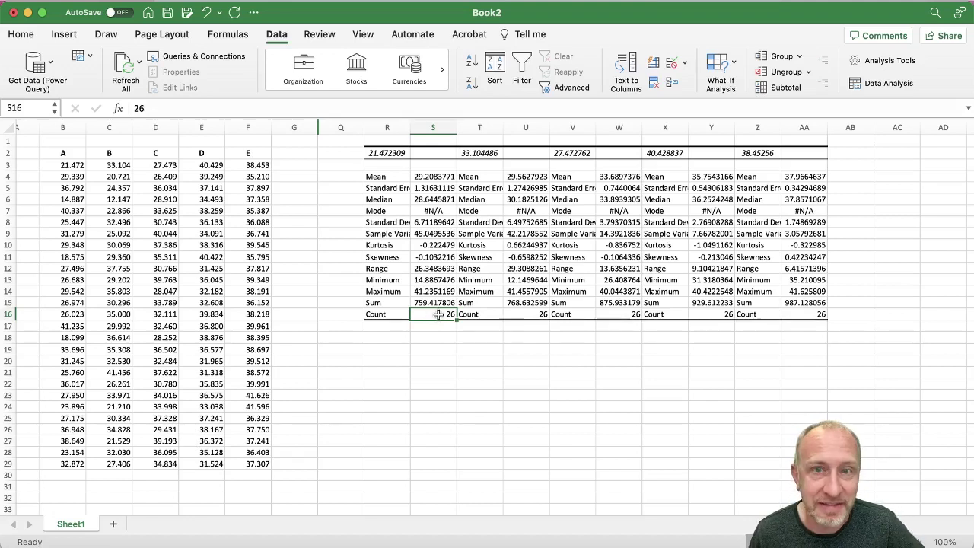
click(391, 155)
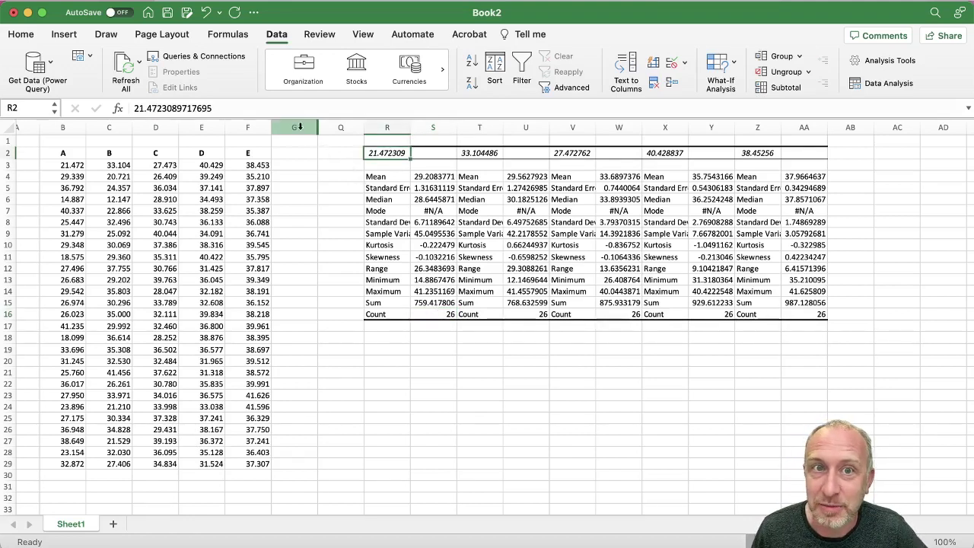
- Unhide the columns between G and Q
drag(303, 127, 330, 126)
right_click(334, 131)
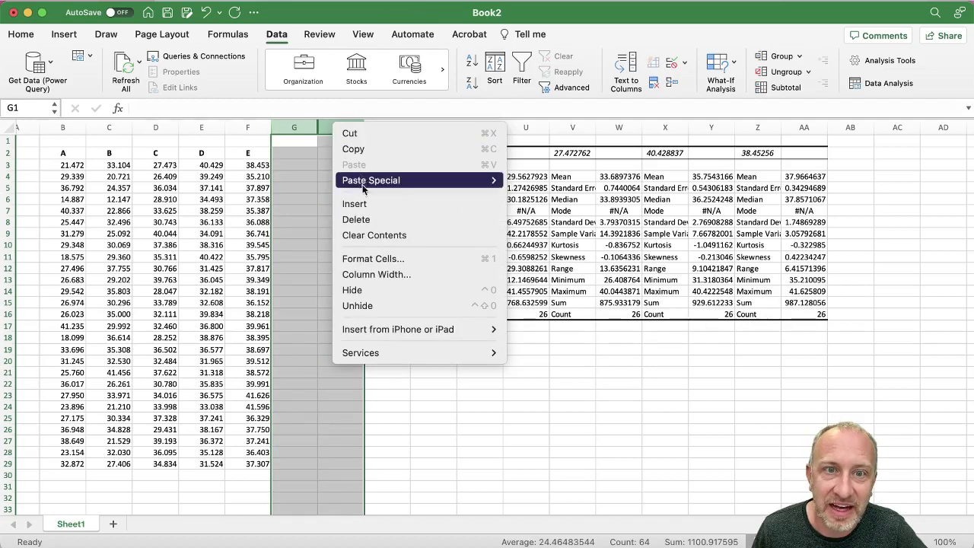
click(341, 306)
click(445, 220)
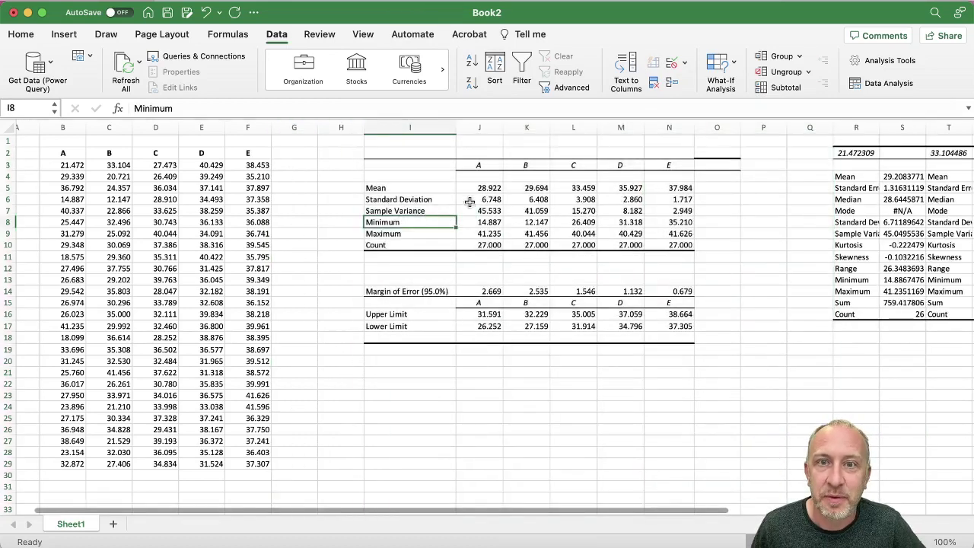
- Compare group A's mean and count in J5 and J10 with the corresponding results in S4 and S16
click(482, 190)
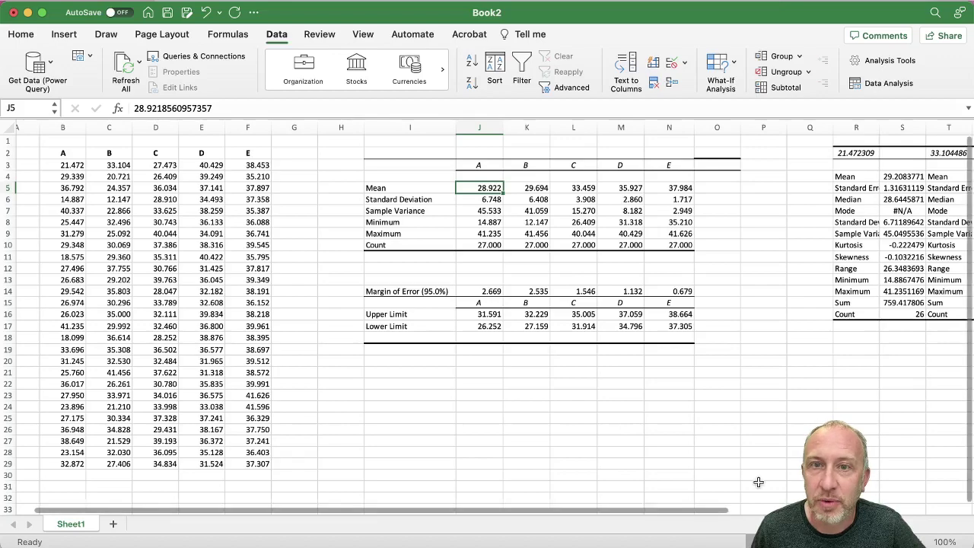
scroll(734, 472, right, 5)
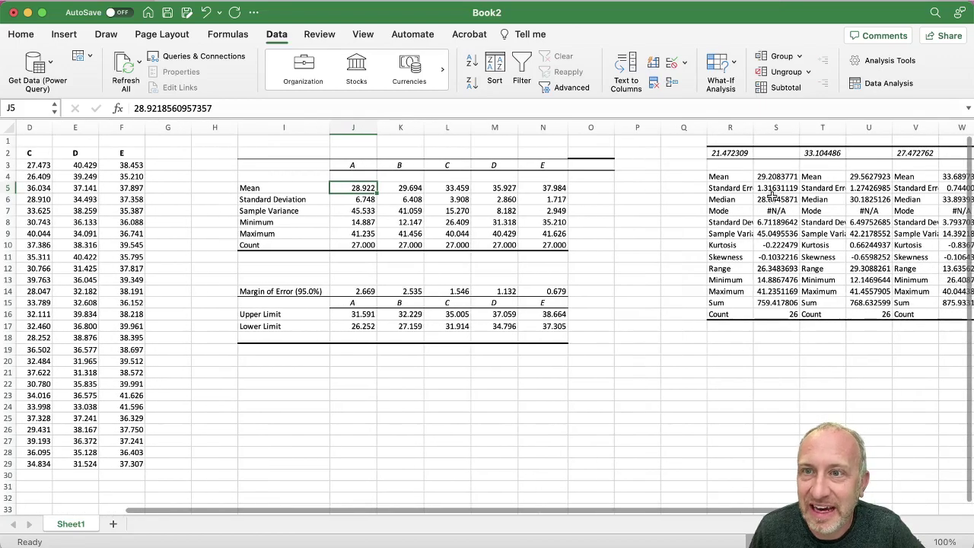
click(771, 177)
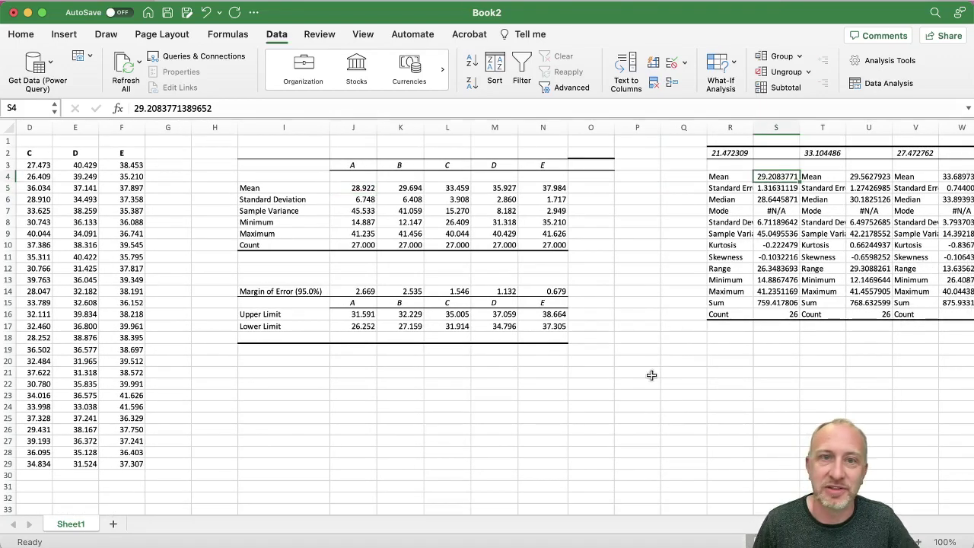
click(369, 246)
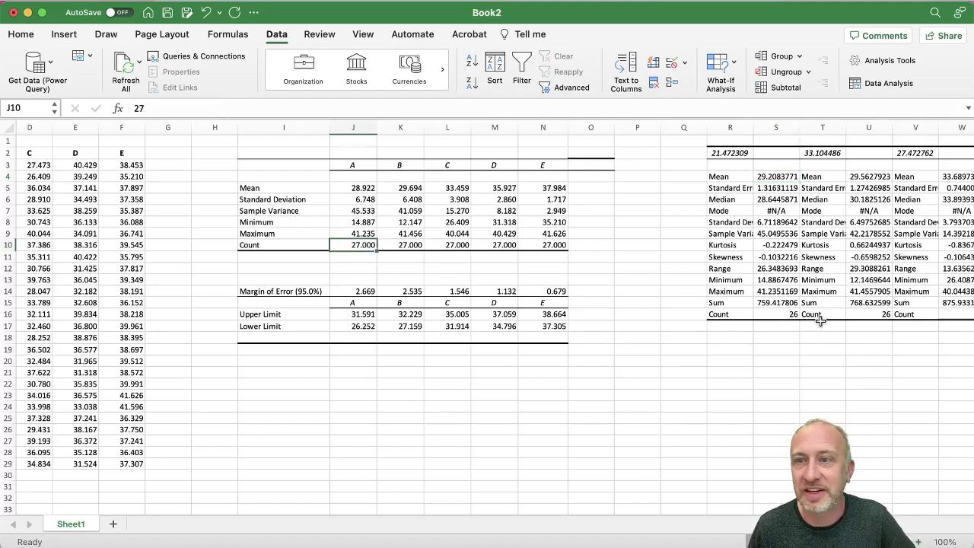
click(788, 315)
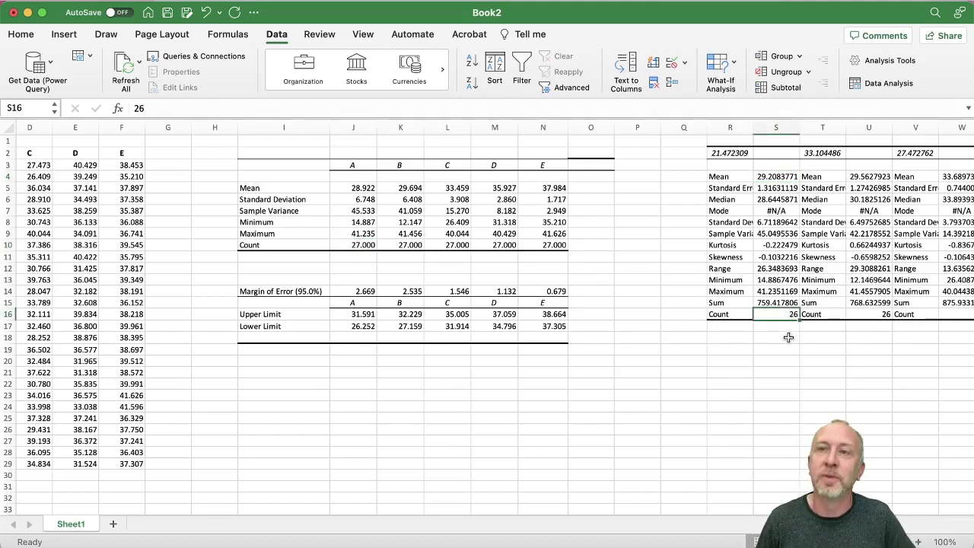
- Rerun Descriptive Statistics on B2:F29, including the heading row, with labels in first row enabled, overwriting the output at R2
drag(721, 128, 963, 128)
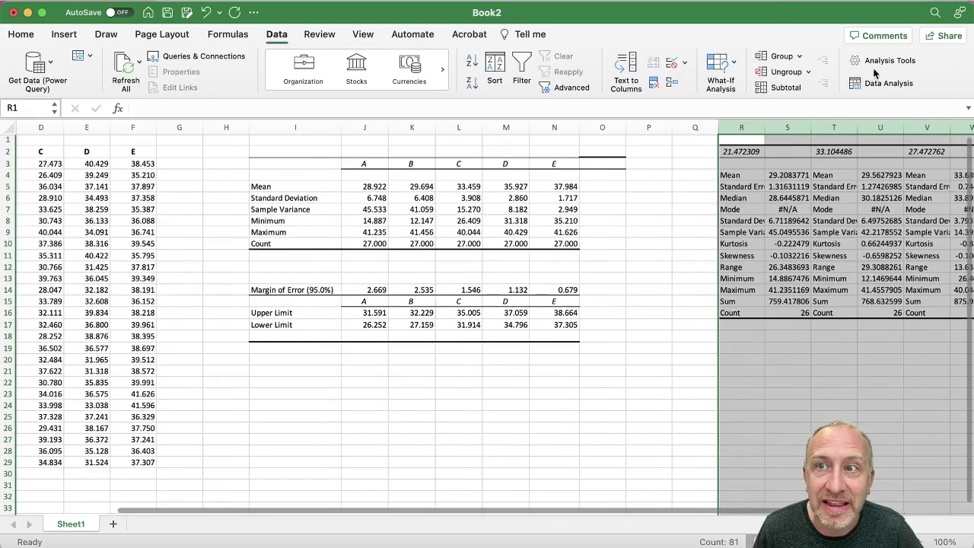
click(875, 83)
click(647, 163)
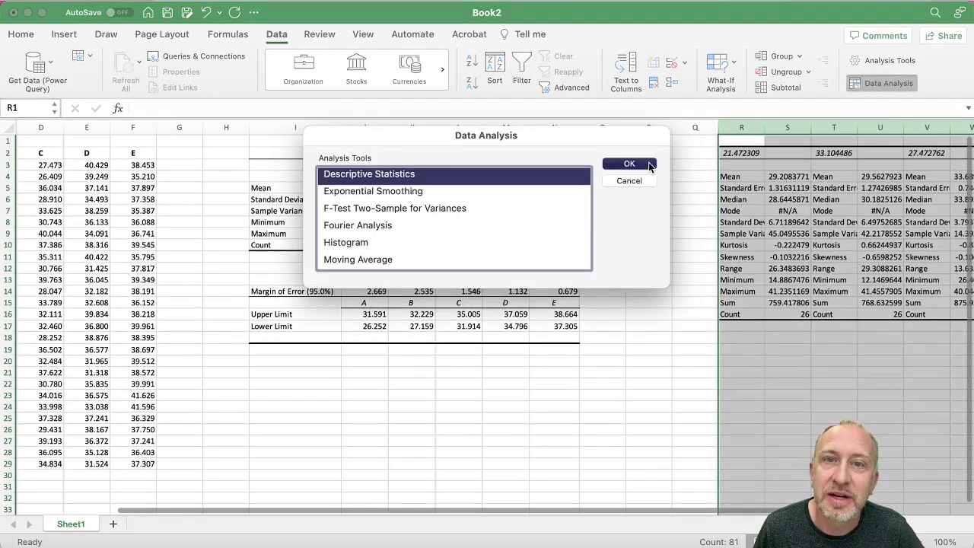
click(570, 150)
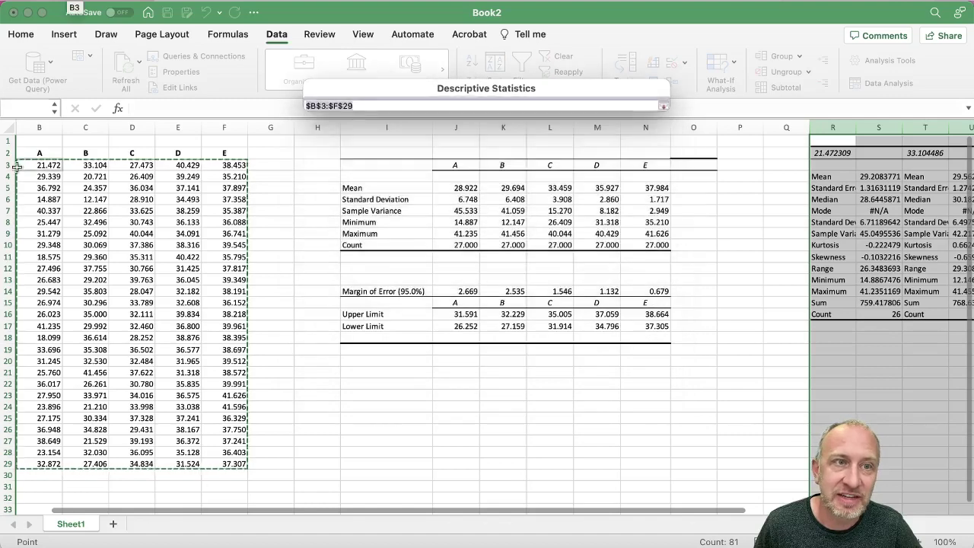
drag(30, 153, 232, 463)
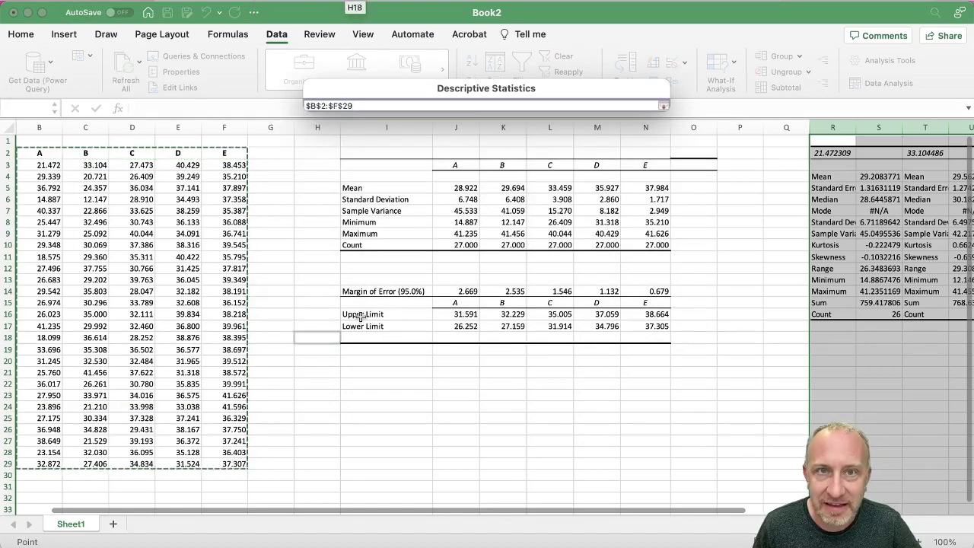
click(662, 106)
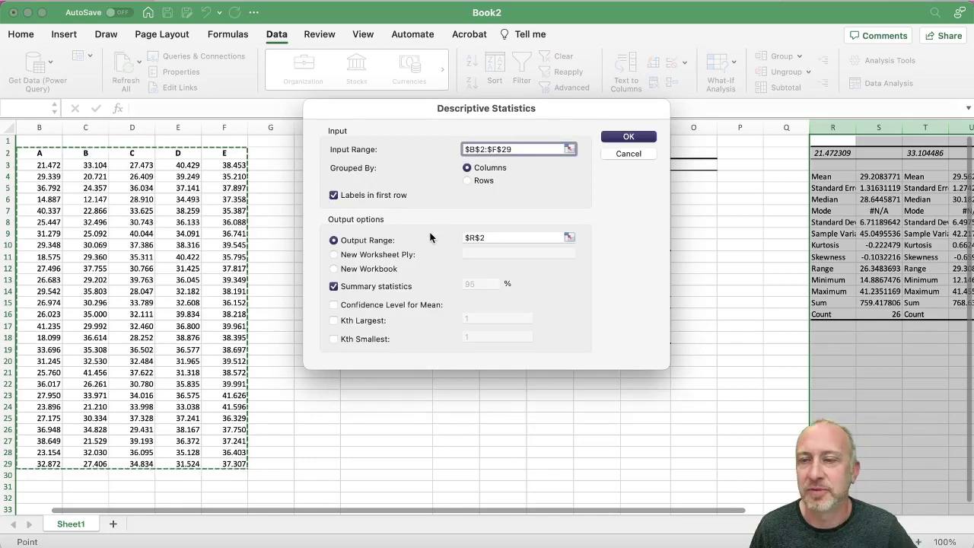
click(627, 138)
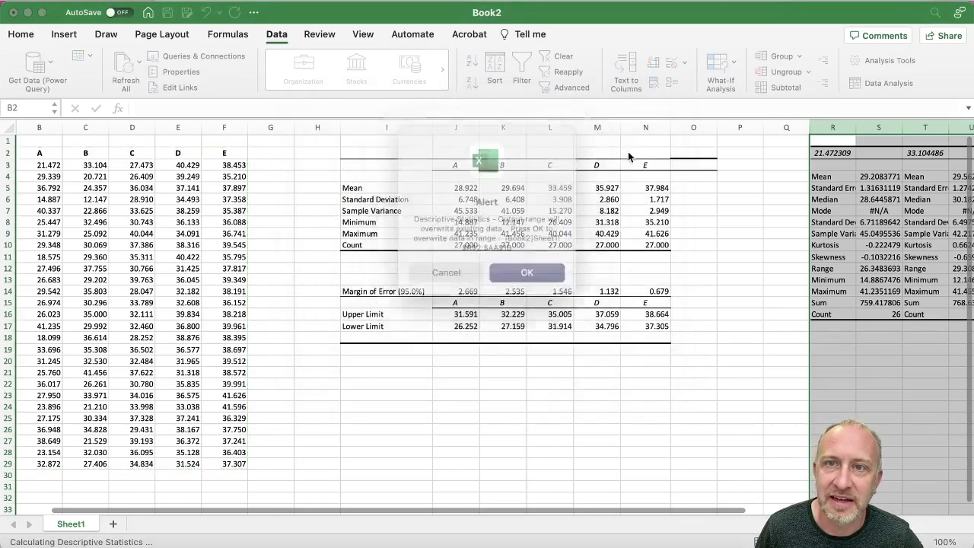
click(543, 276)
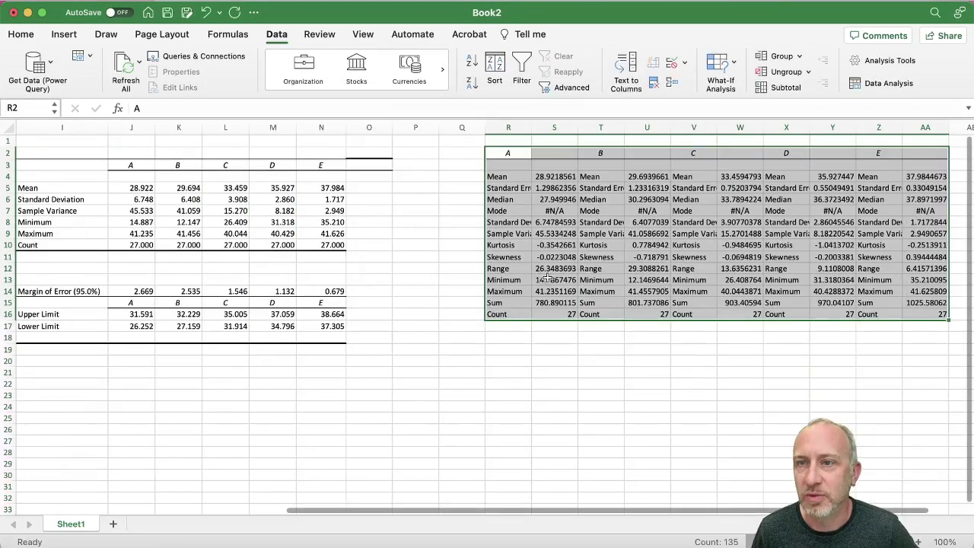